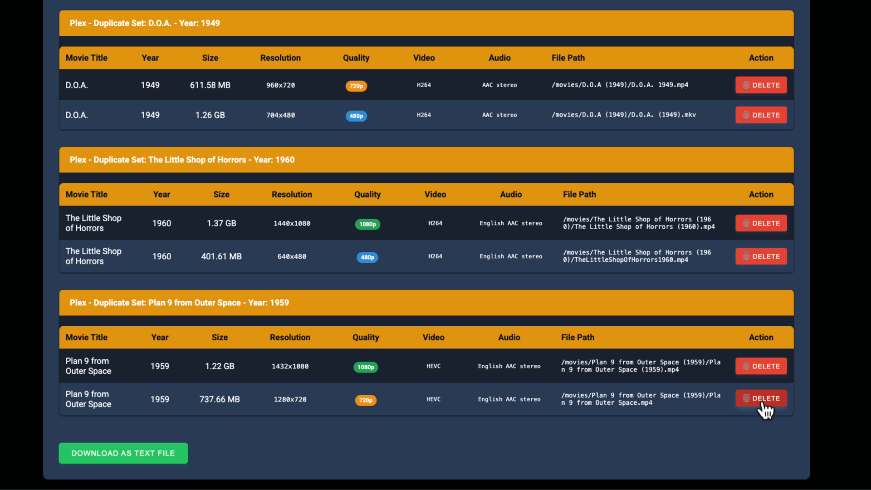
Step: Delete the duplicate files "Plan 9 from Outer Space.mp4" and "TheLittleShopOfHorrors1960.mp4" from the Plex duplicate sets
left_click(762, 402)
left_click(528, 126)
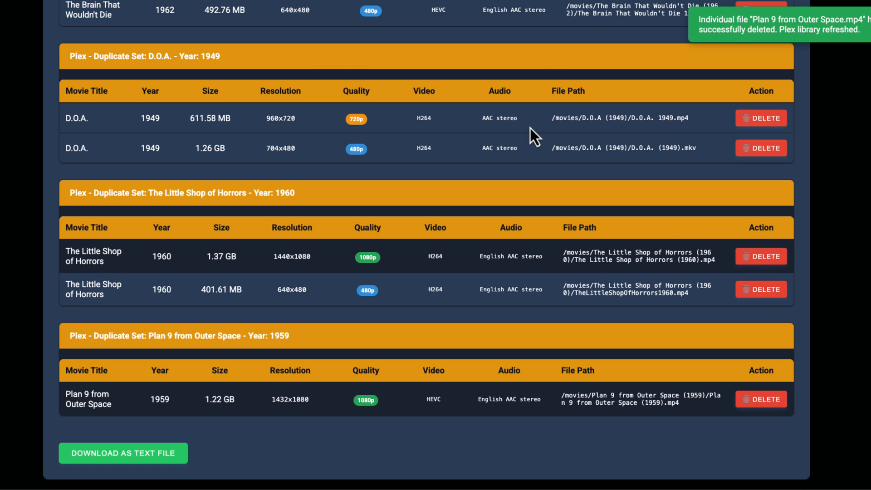
left_click(759, 291)
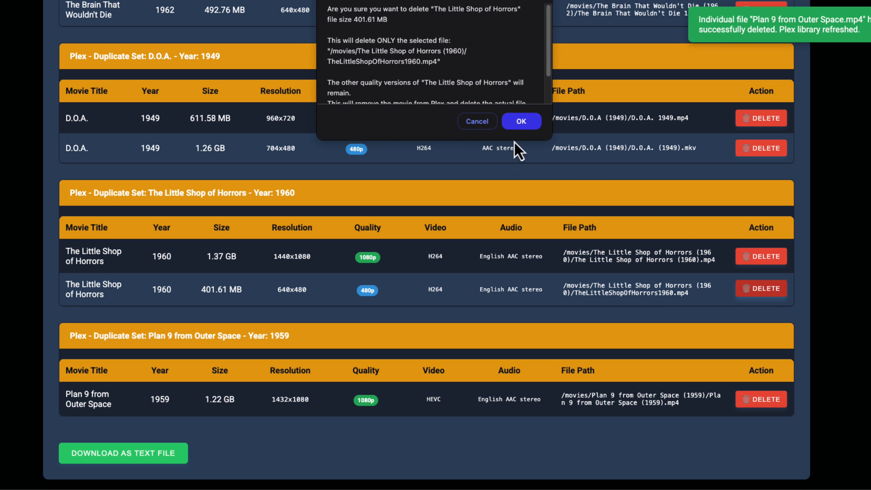
left_click(521, 123)
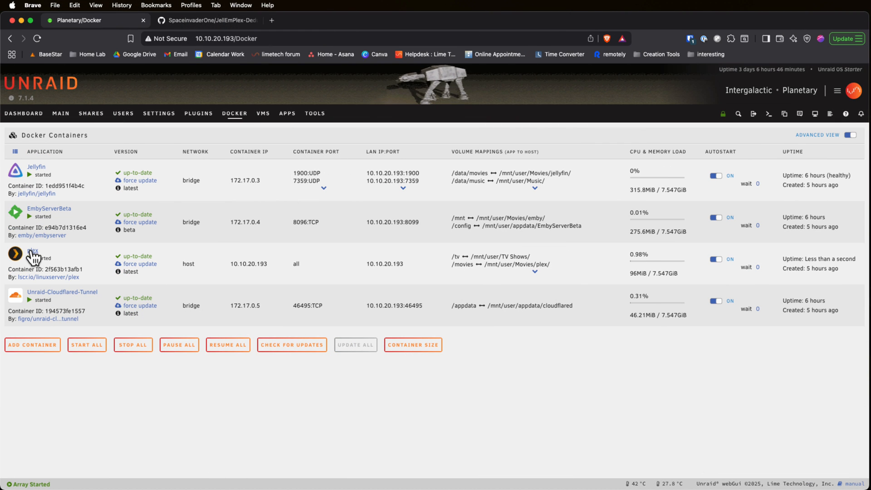
Step: Open the EmbyServerBeta container's web interface from Unraid and filter the Movies library to show only duplicates
left_click(18, 215)
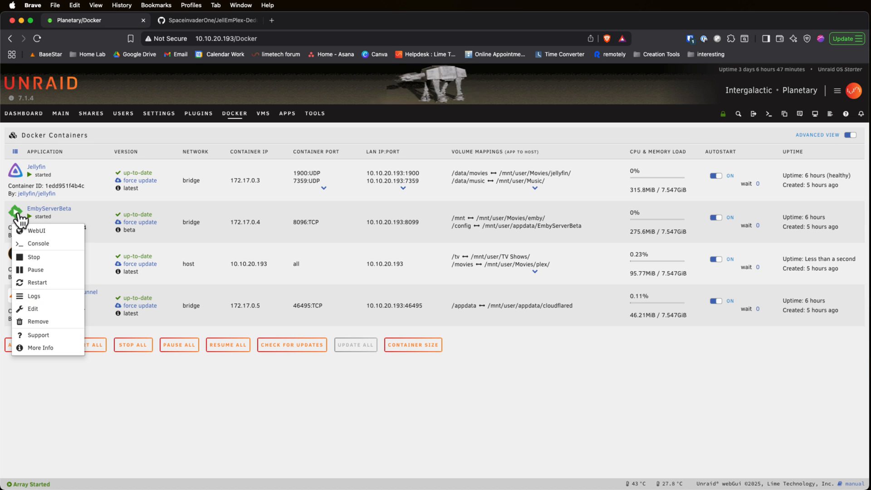
left_click(31, 231)
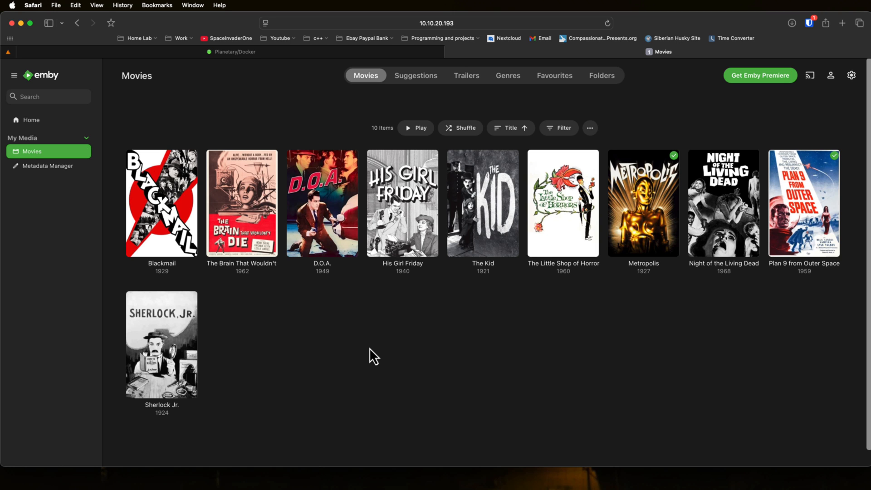
left_click(565, 135)
left_click(707, 235)
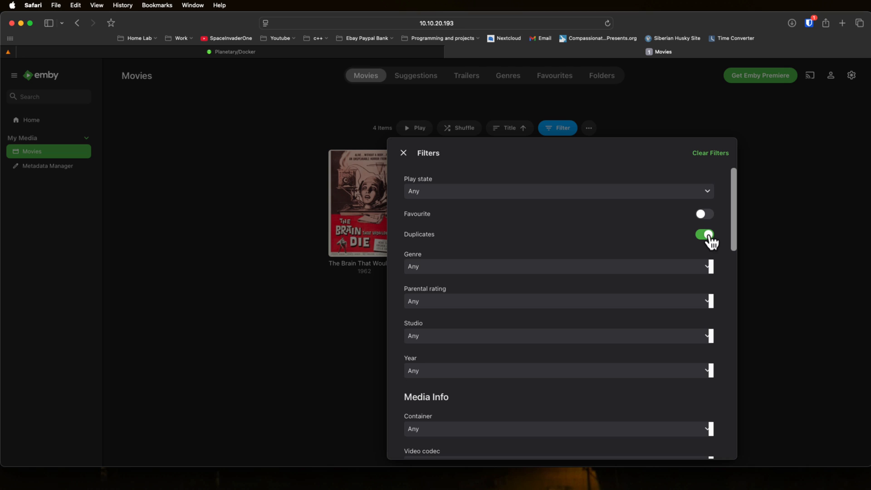
left_click(403, 153)
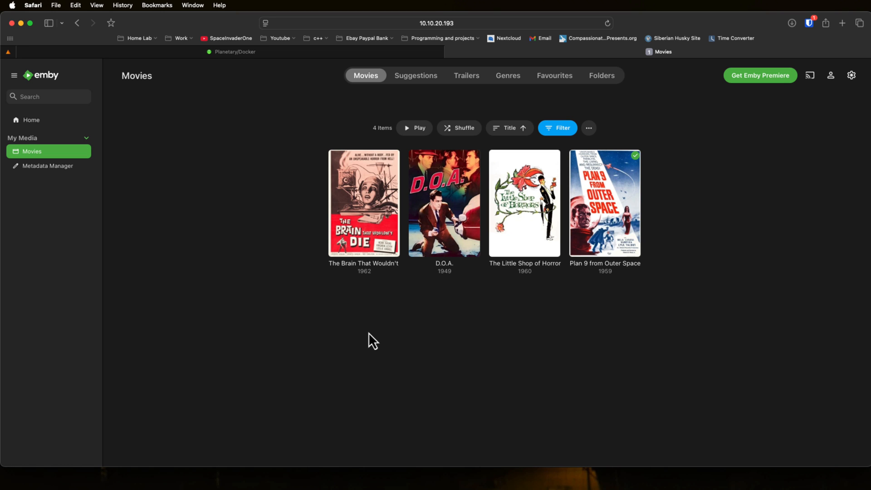
Step: Open The Brain That Wouldn't Die and compare the video quality of its two versions
mouse_move(375, 176)
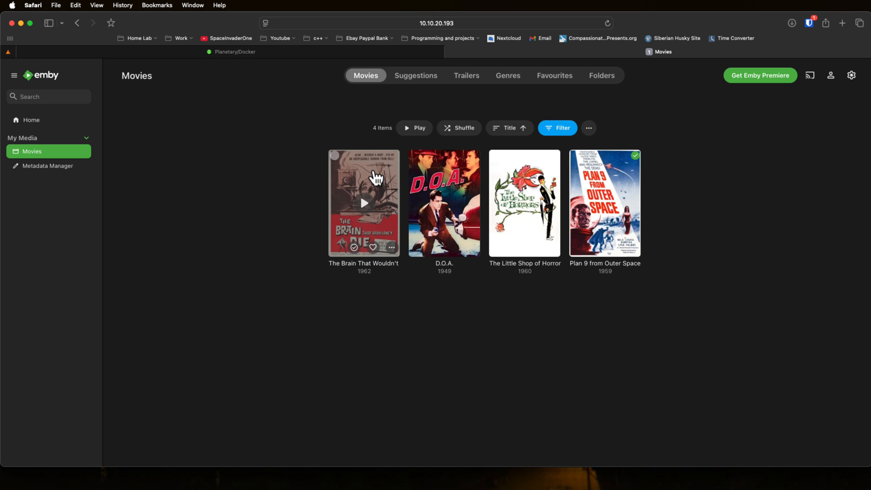
left_click(375, 177)
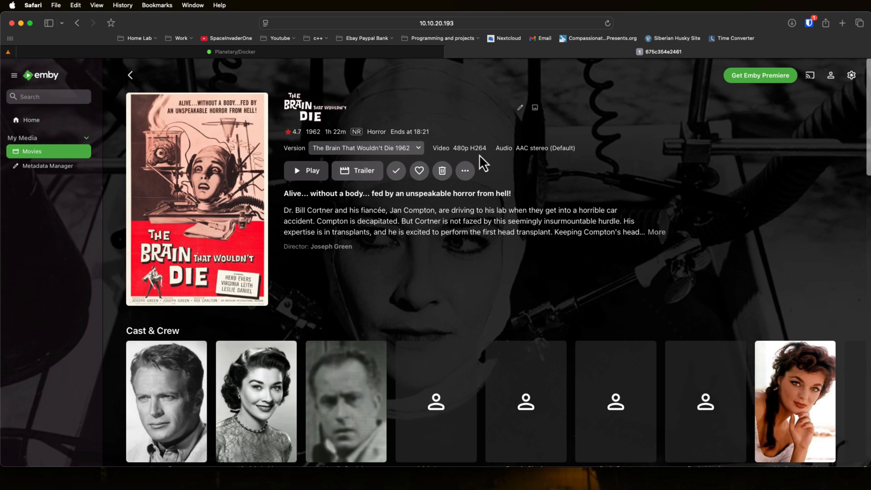
left_click(381, 151)
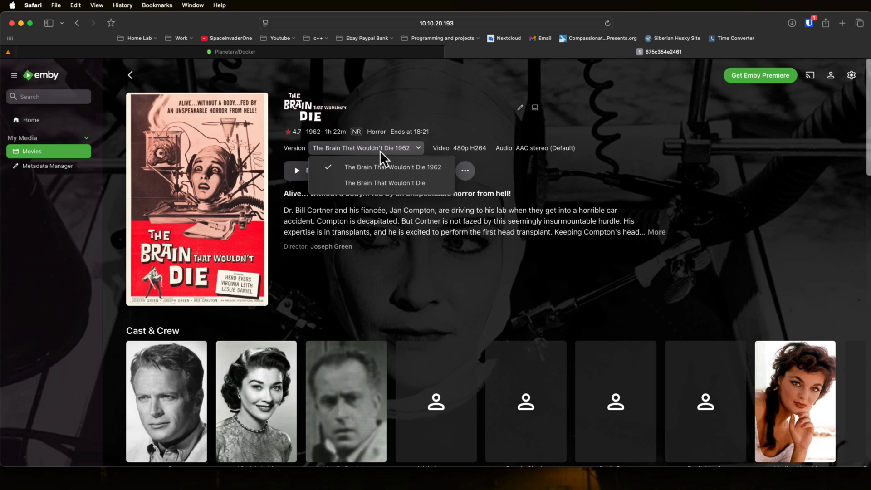
left_click(381, 181)
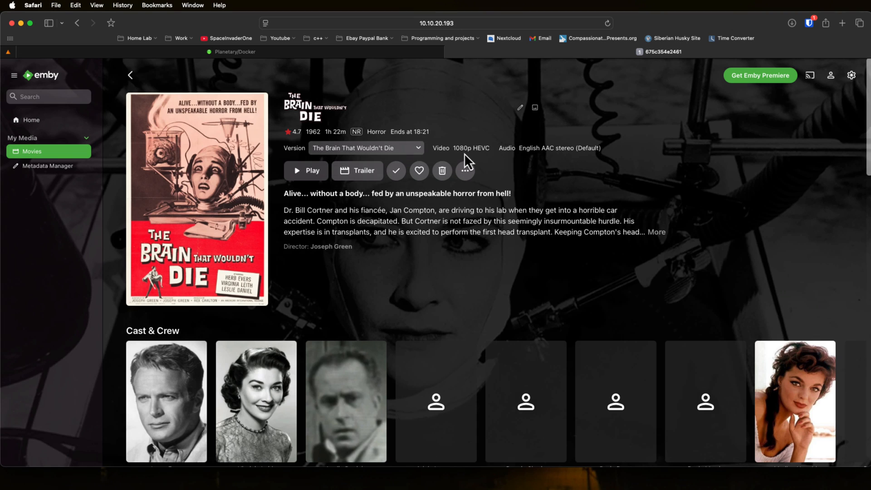
left_click(380, 150)
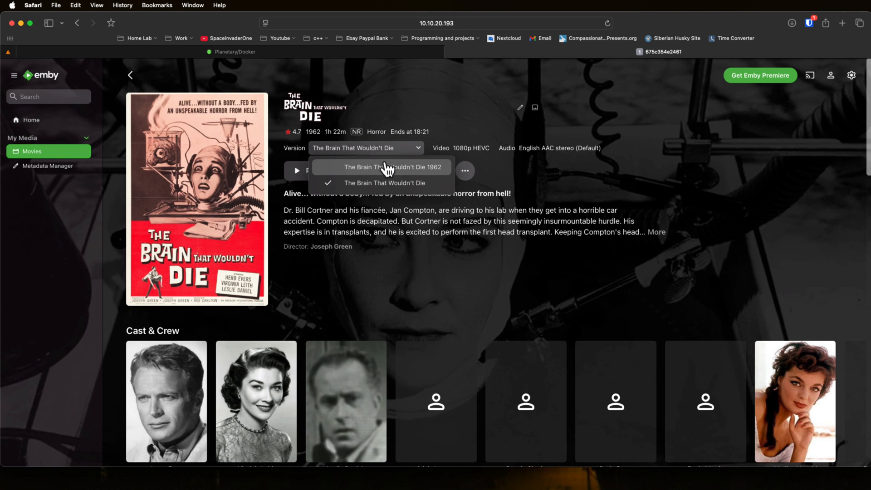
Step: Check which file Emby would delete for each version of The Brain That Wouldn't Die, cancelling both deletions
left_click(386, 168)
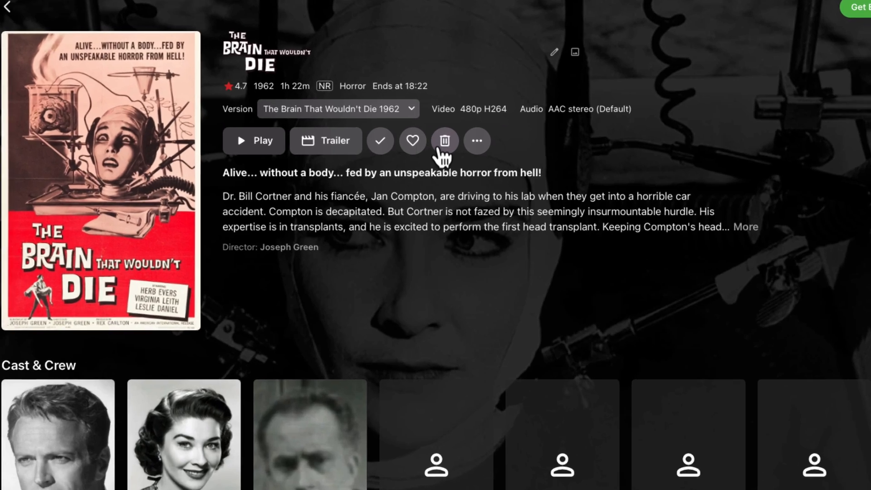
left_click(444, 171)
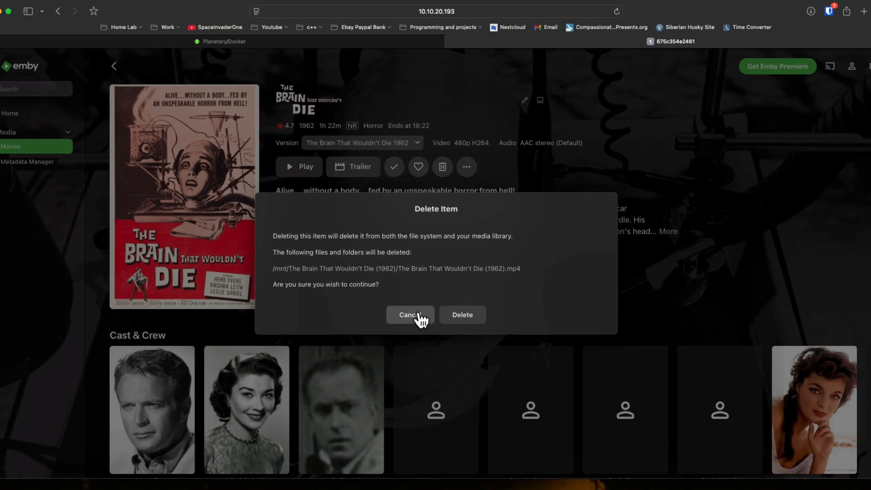
left_click(408, 411)
left_click(363, 7)
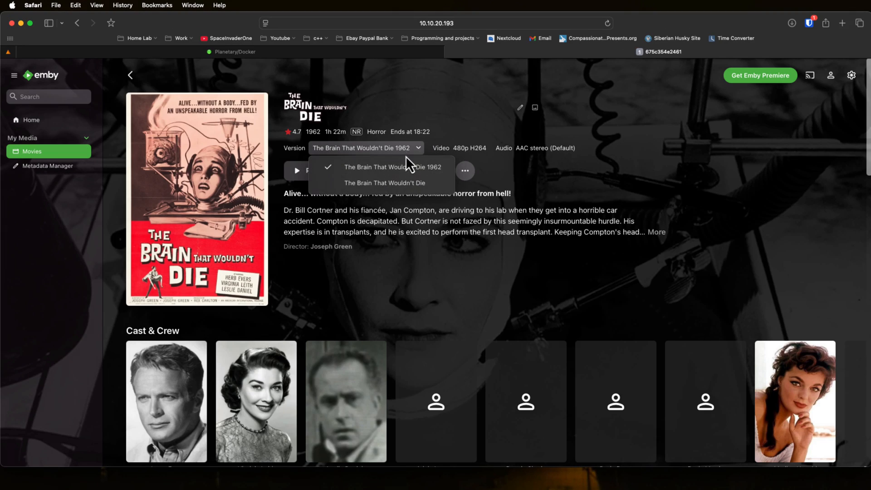
left_click(398, 184)
left_click(446, 170)
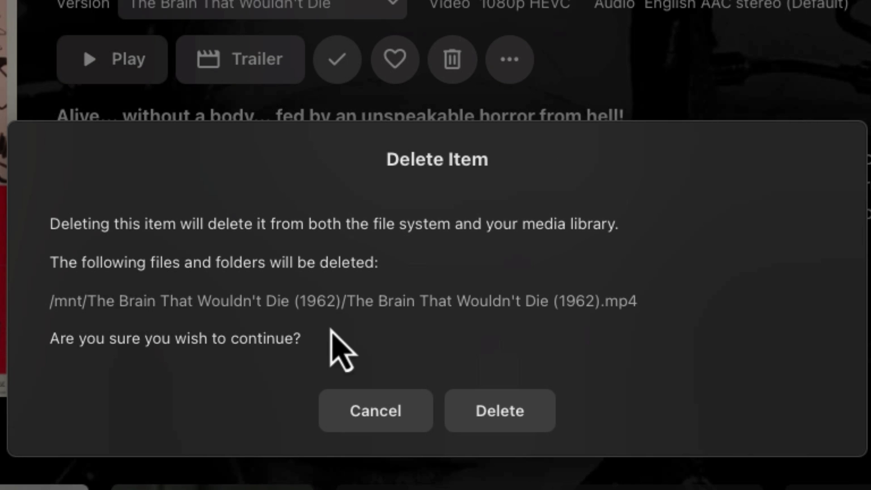
left_click(363, 422)
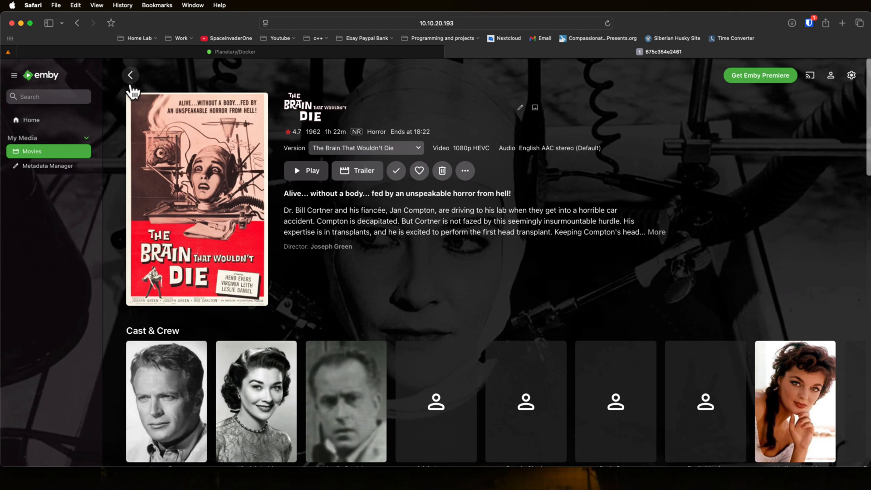
Step: Create a new Emby server API key with the app name "dups" and select the generated key
left_click(130, 84)
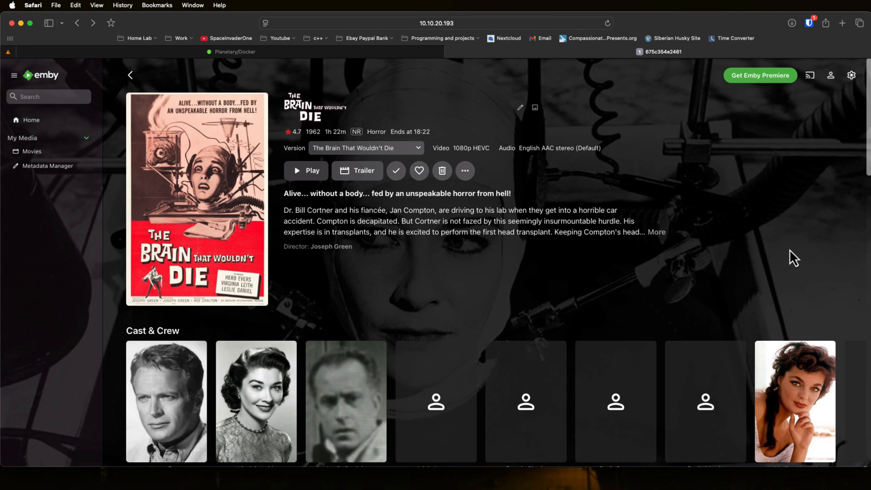
left_click(853, 78)
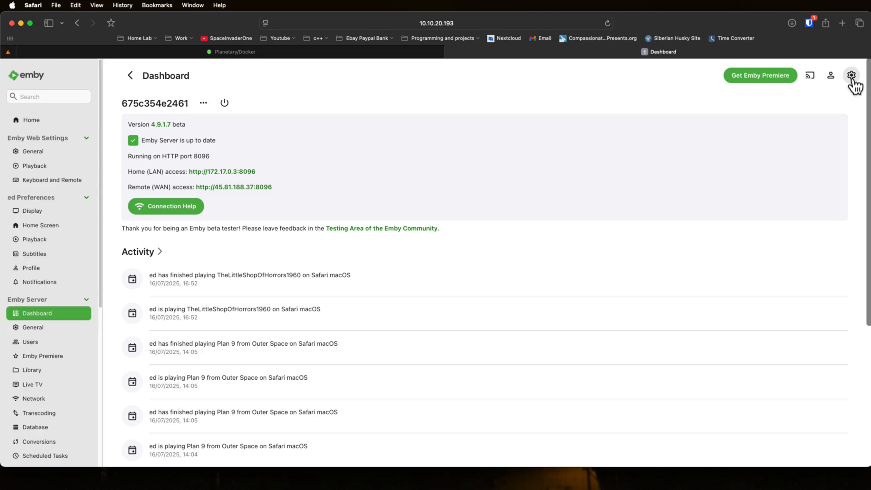
scroll(40, 276, "down", 5)
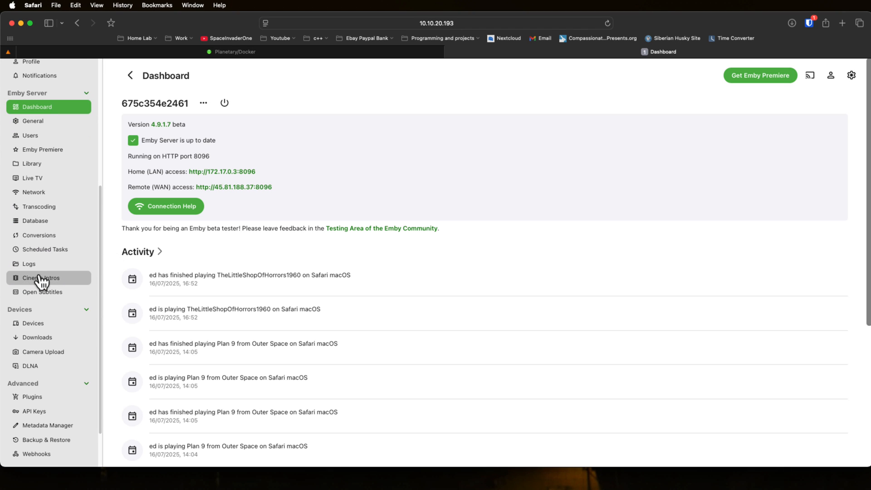
scroll(41, 283, "down", 1)
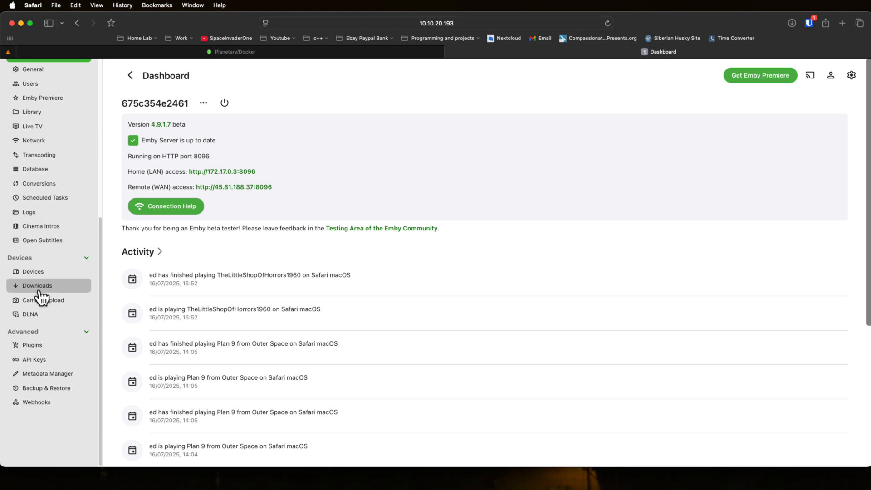
left_click(46, 363)
left_click(490, 109)
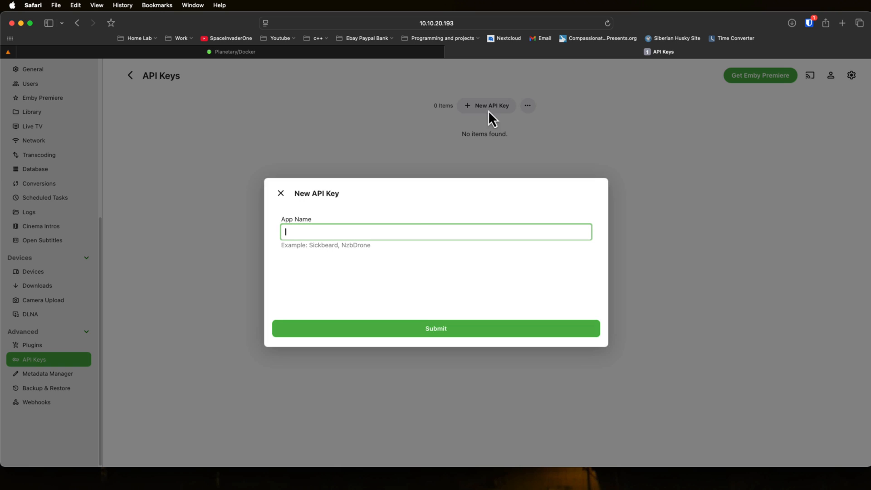
type("dups")
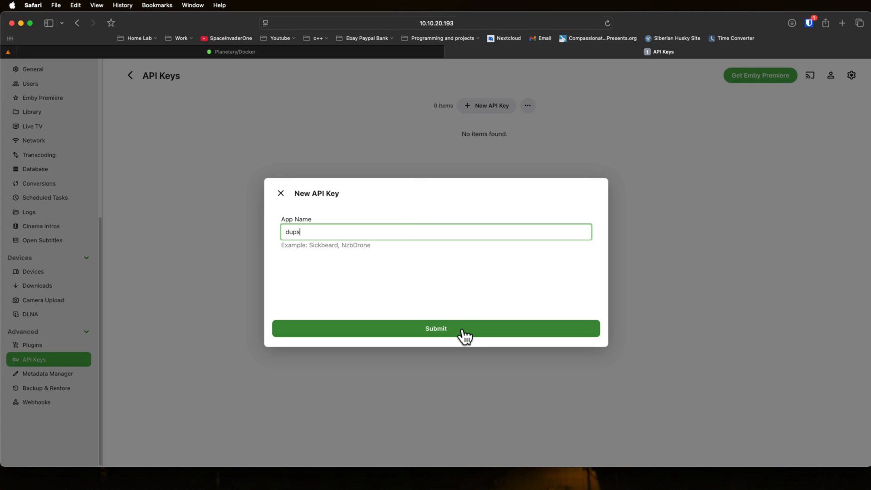
left_click(463, 329)
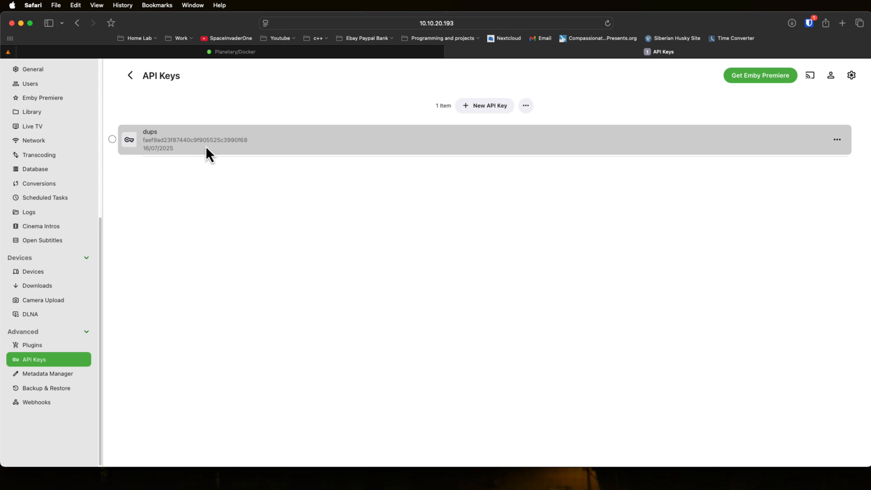
double_click(206, 141)
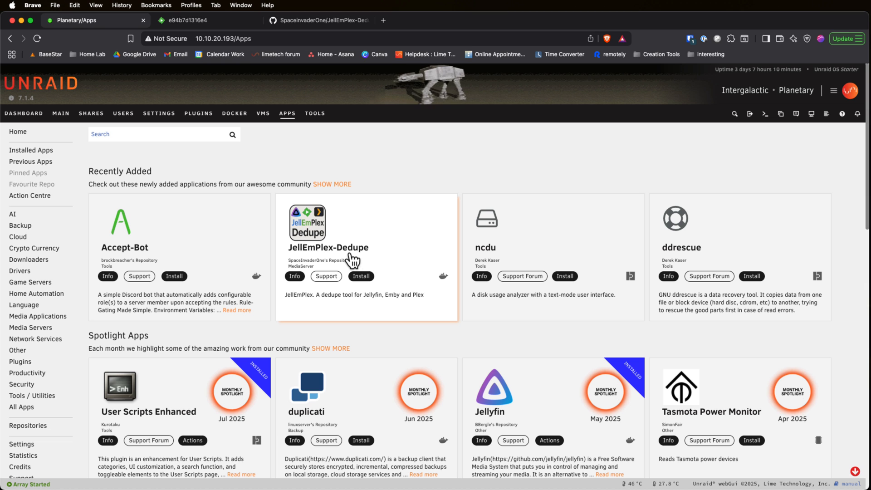
Step: Install the JellEmPlex-Dedupe container from Unraid's community apps using the template's default settings
left_click(386, 251)
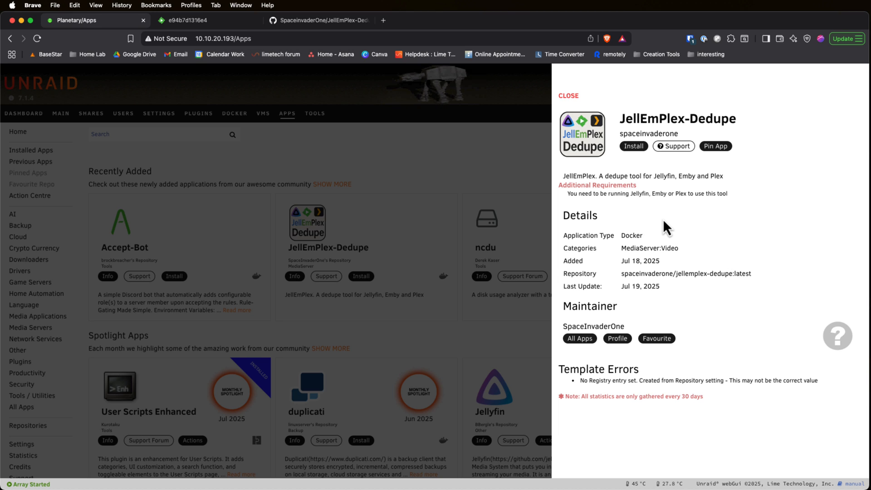
left_click(626, 147)
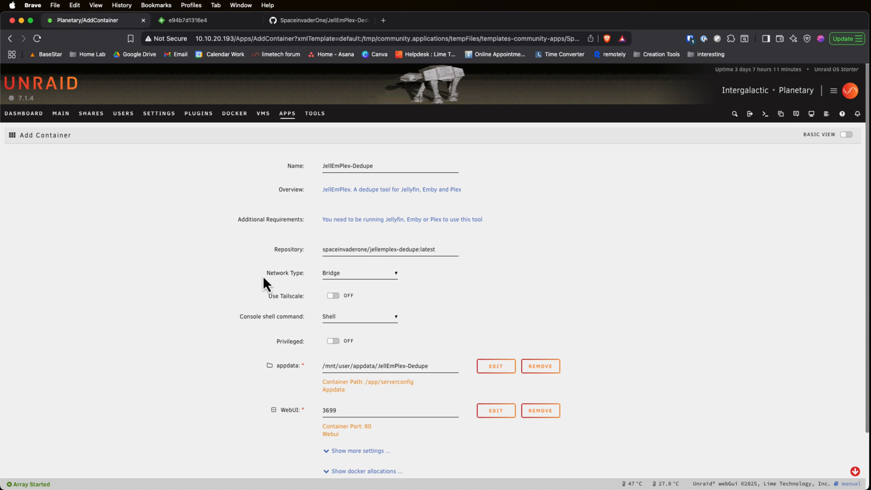
scroll(260, 250, "down", 3)
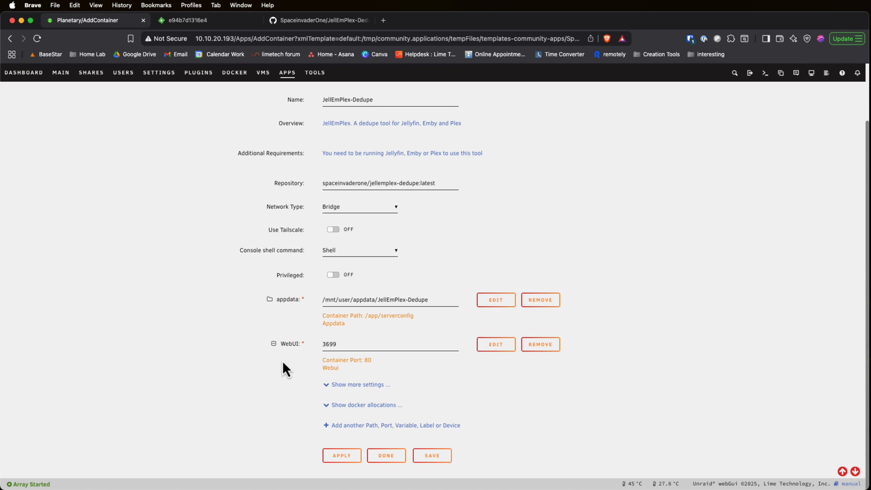
scroll(306, 172, "up", 3)
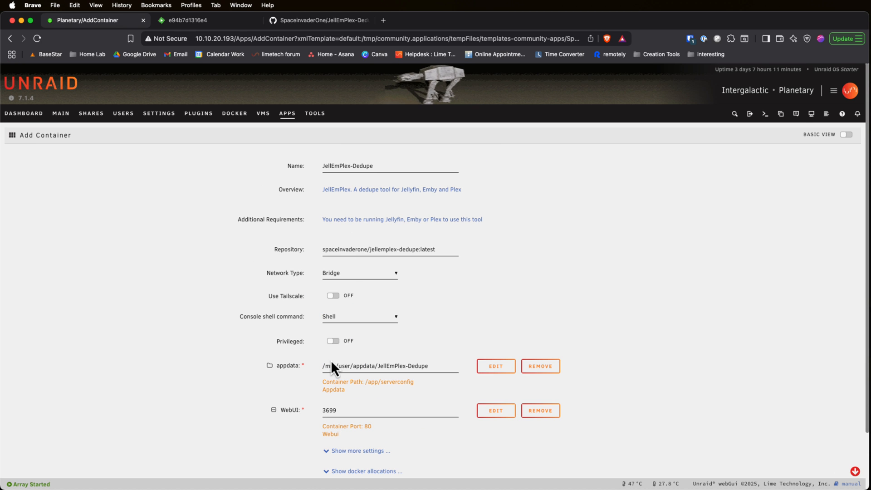
scroll(261, 259, "down", 3)
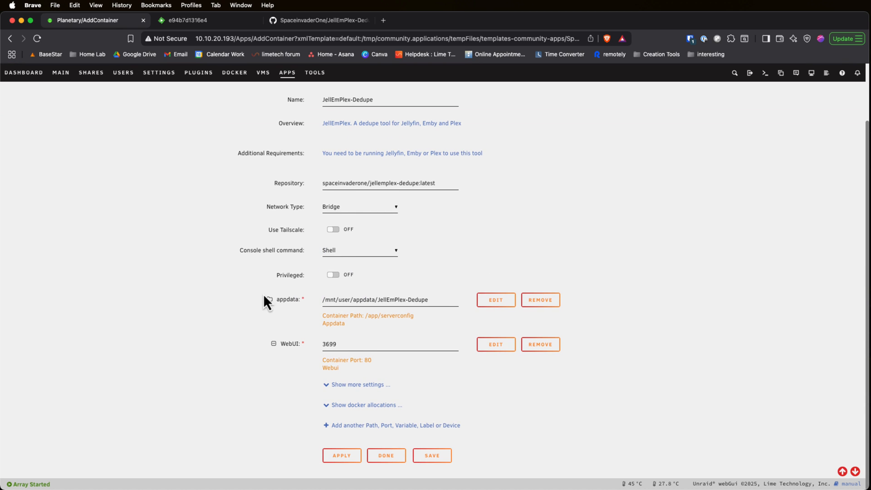
left_click(342, 458)
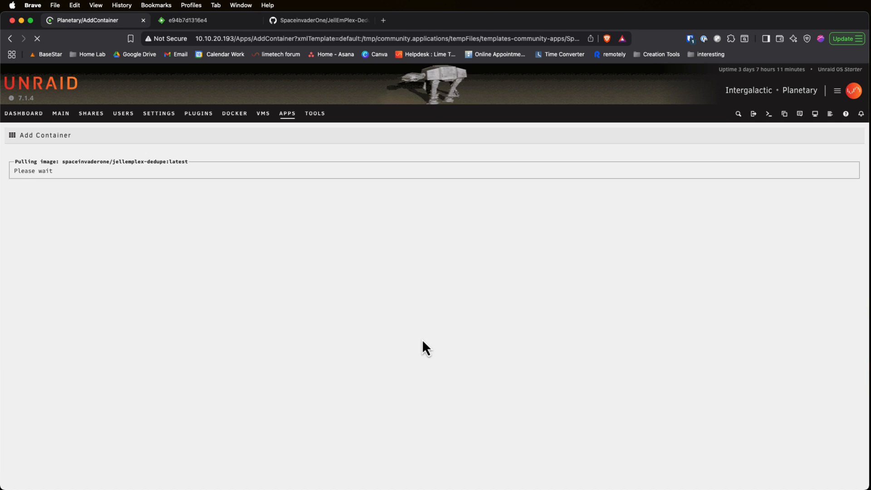
left_click(468, 462)
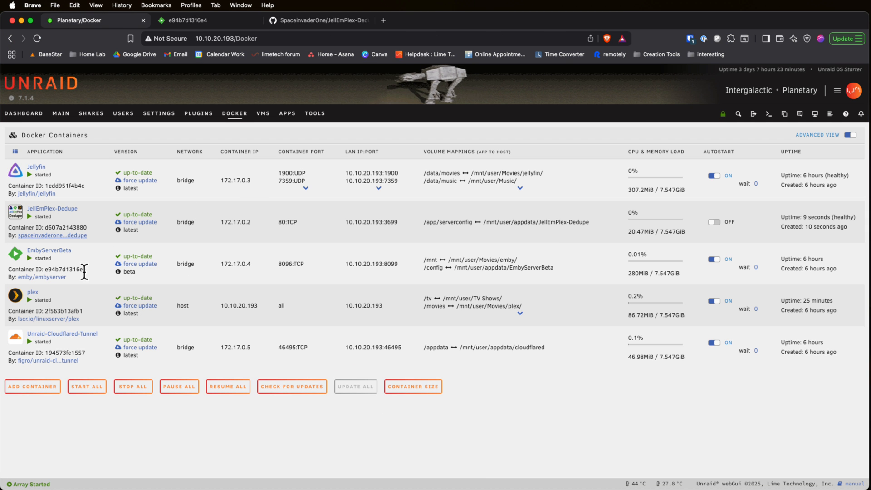
Step: Open the JellEmPlex-Dedupe container's web interface and try the light theme before switching back to dark
left_click(16, 213)
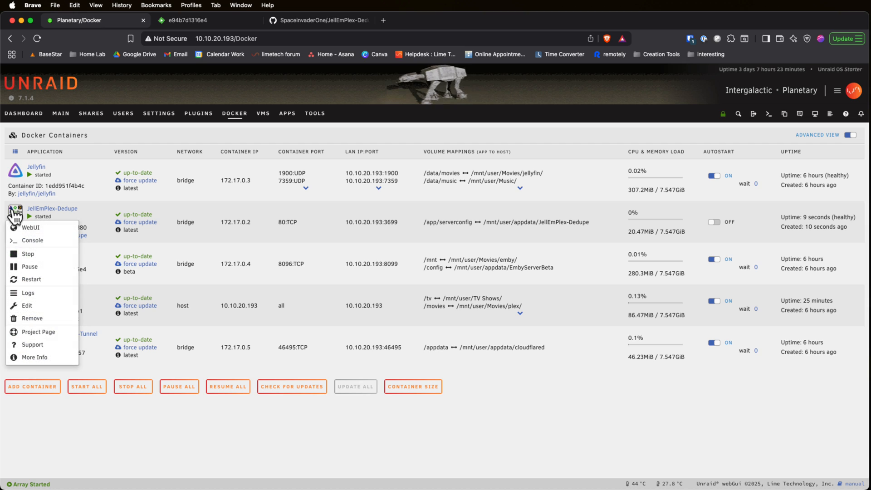
left_click(29, 228)
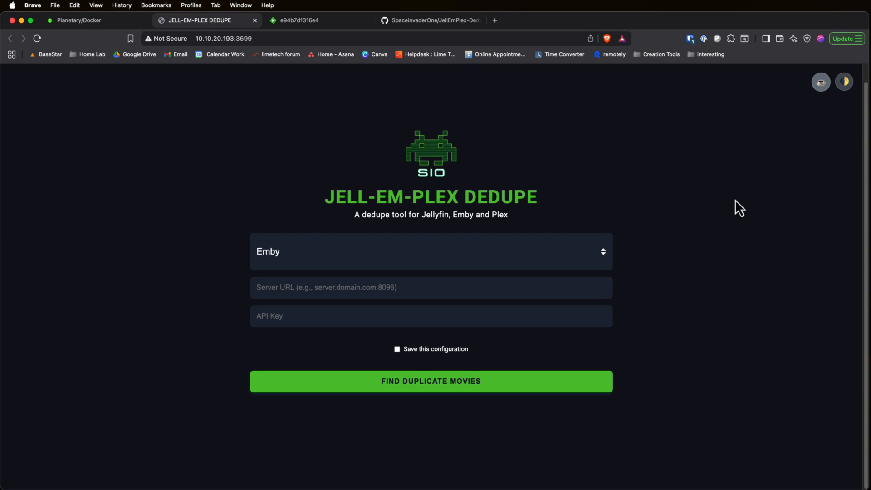
left_click(846, 83)
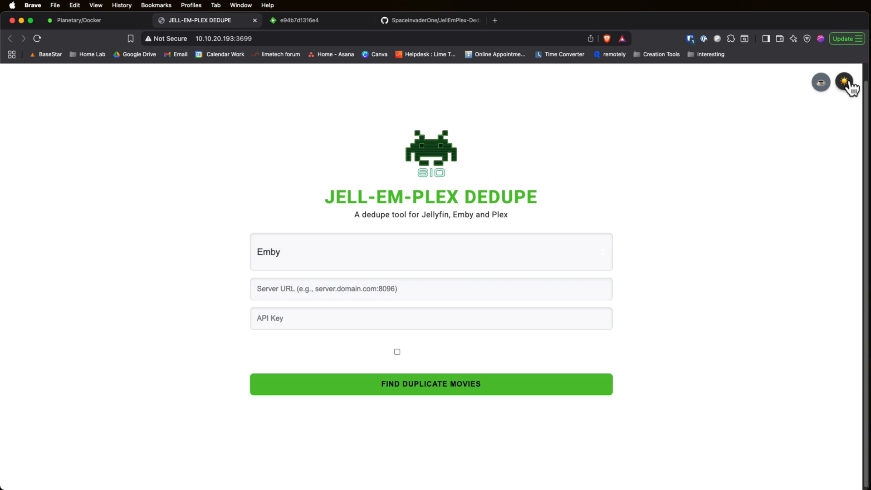
left_click(848, 84)
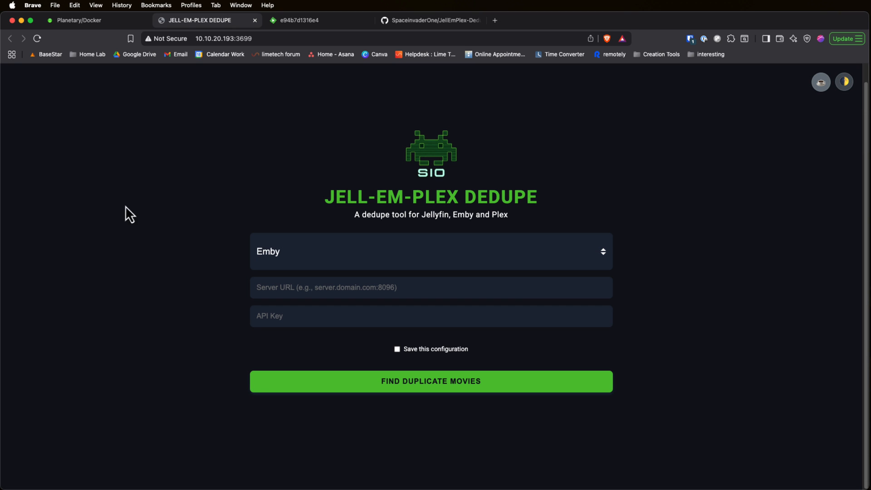
Step: Try the Jellyfin and Plex server types before returning the selection to Emby
left_click(333, 259)
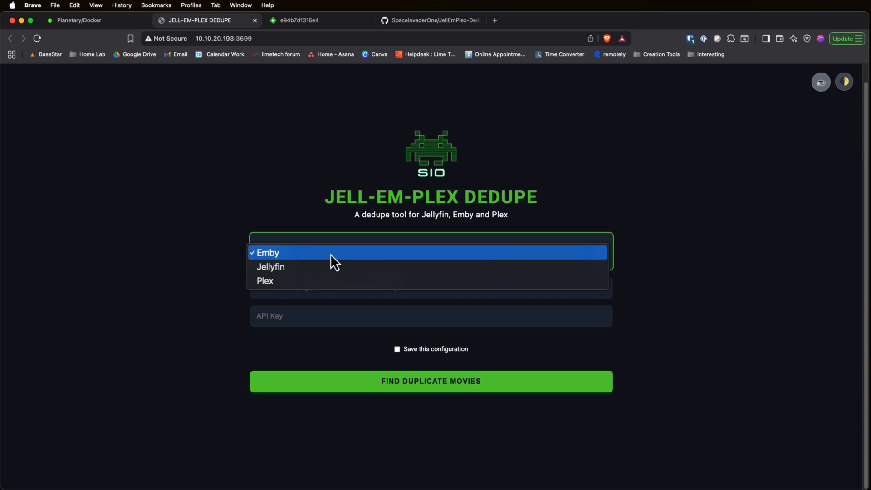
left_click(333, 269)
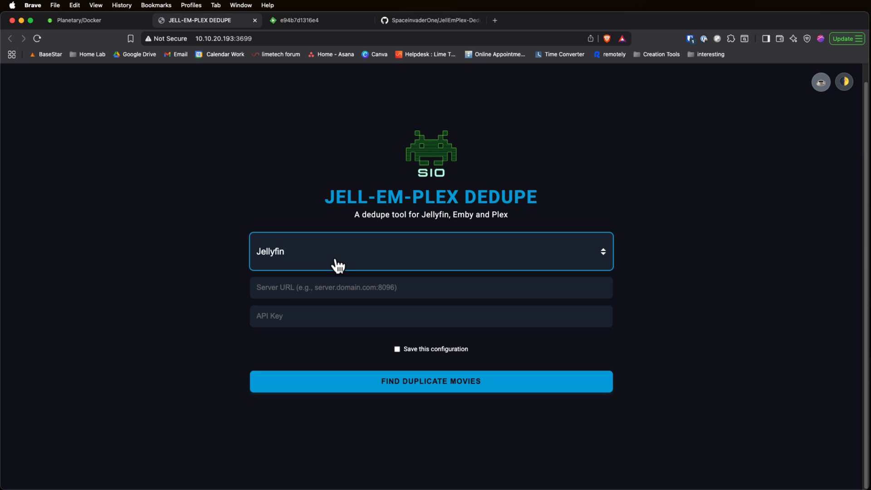
left_click(341, 260)
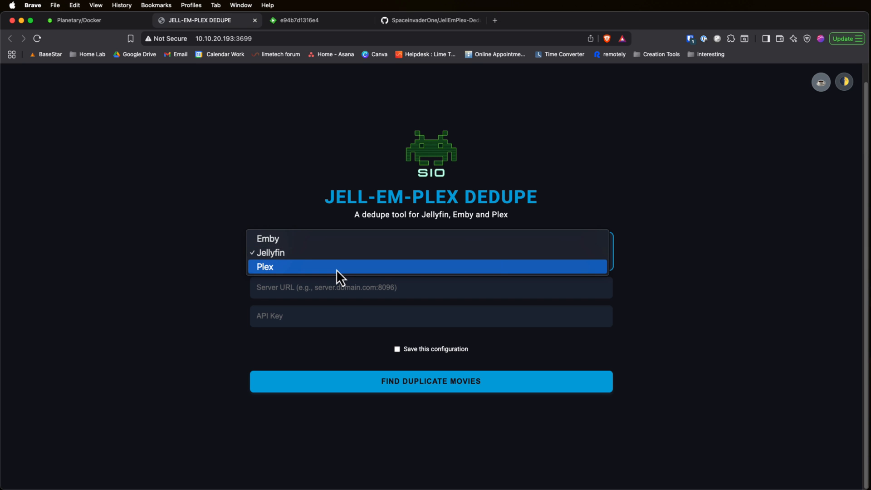
left_click(336, 268)
left_click(332, 260)
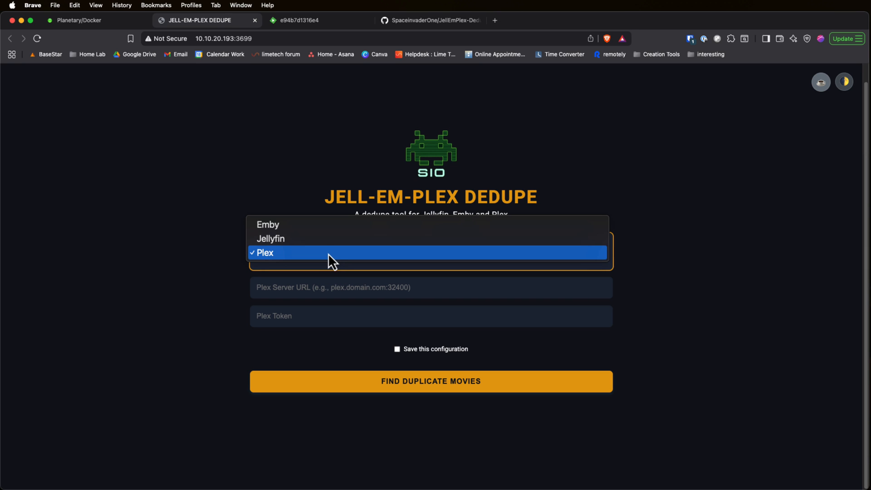
left_click(328, 226)
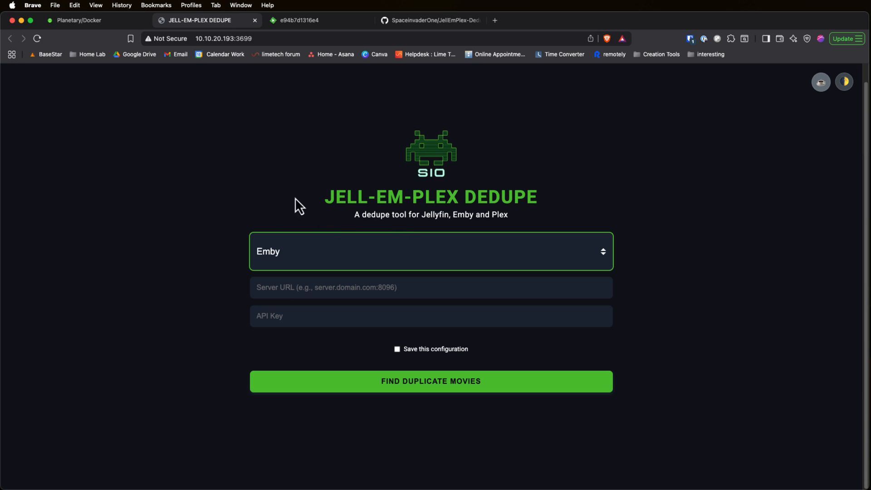
Step: Enter 10.10.20.193:8099 as the Emby server URL, looking up the containers' ports on Unraid's Docker page
left_click(272, 285)
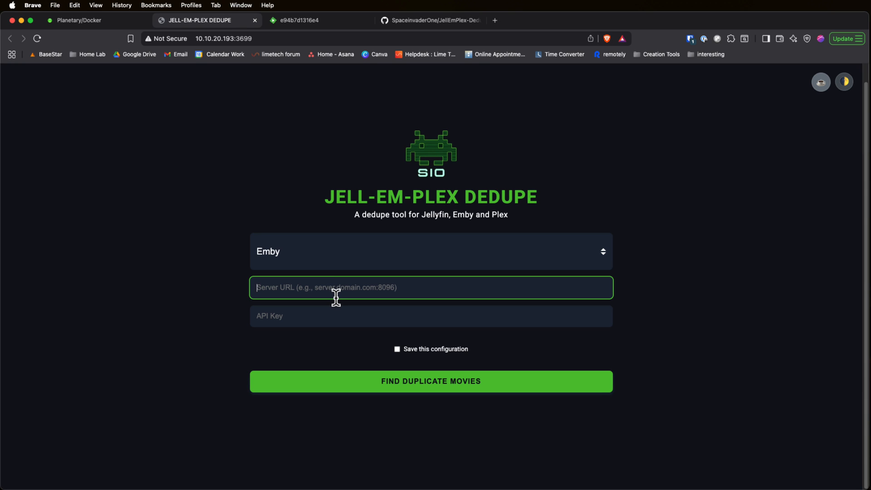
type("10.")
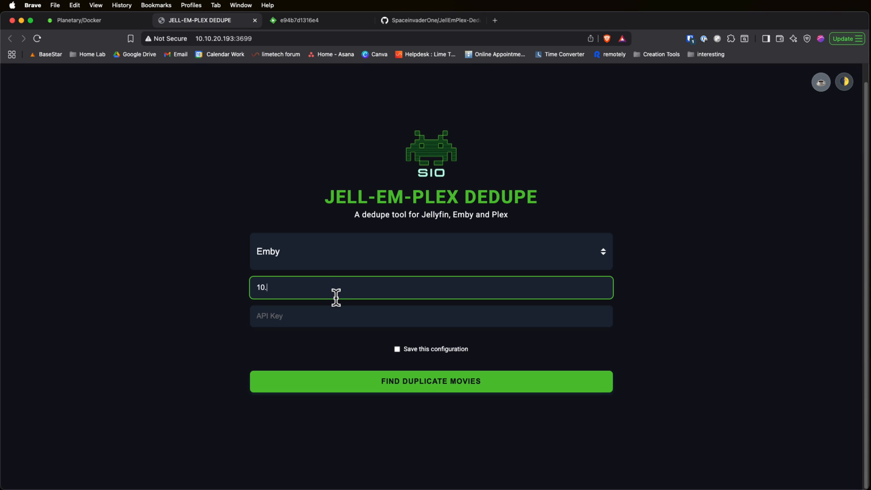
type("10.20.193:")
left_click(94, 21)
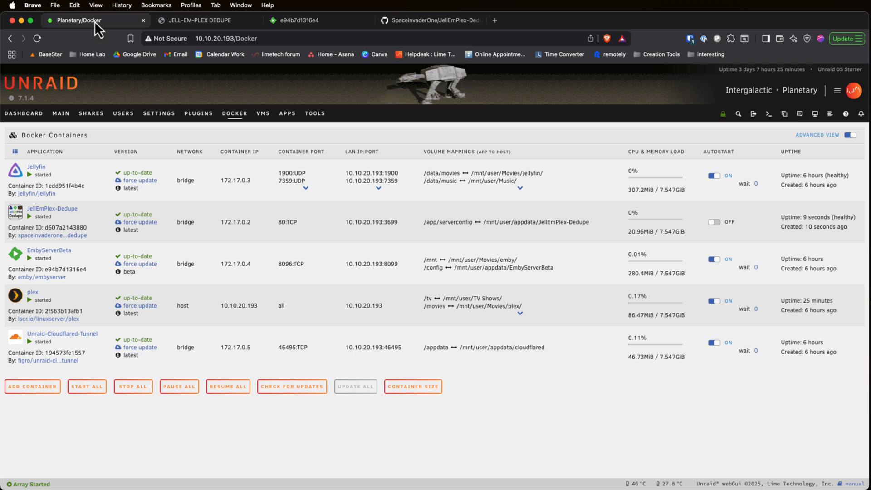
double_click(393, 264)
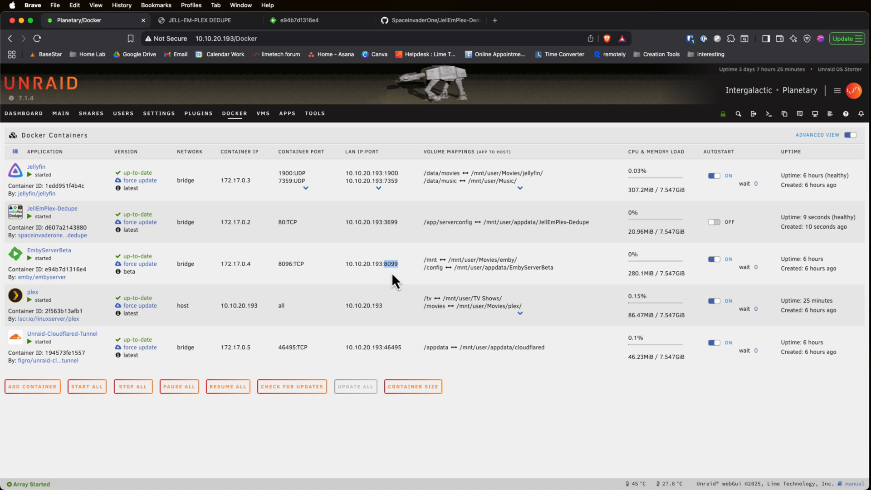
left_click(378, 188)
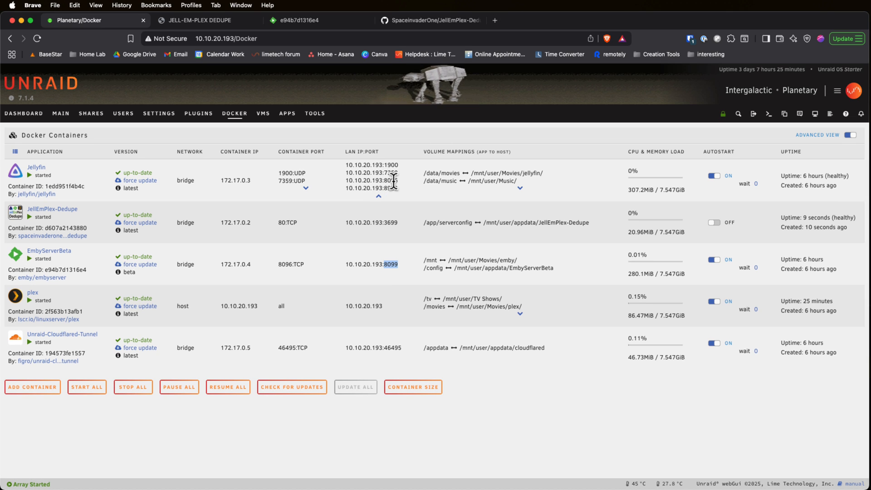
double_click(392, 180)
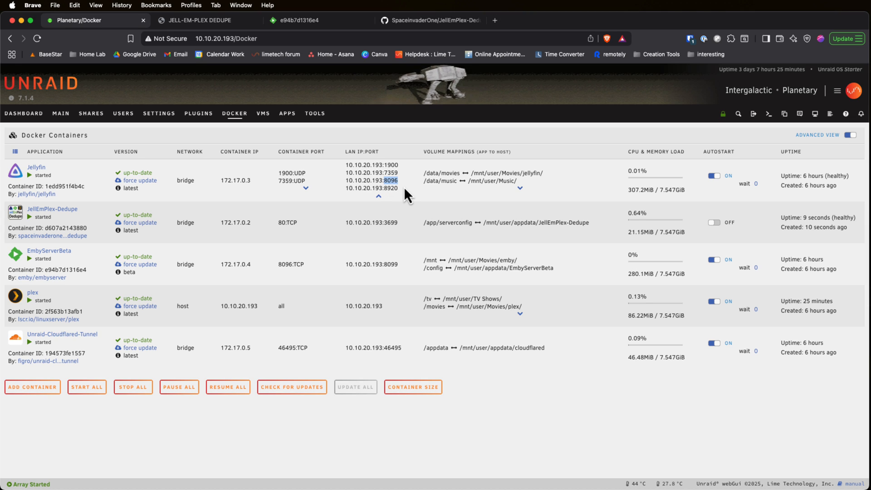
left_click(207, 21)
type("8099")
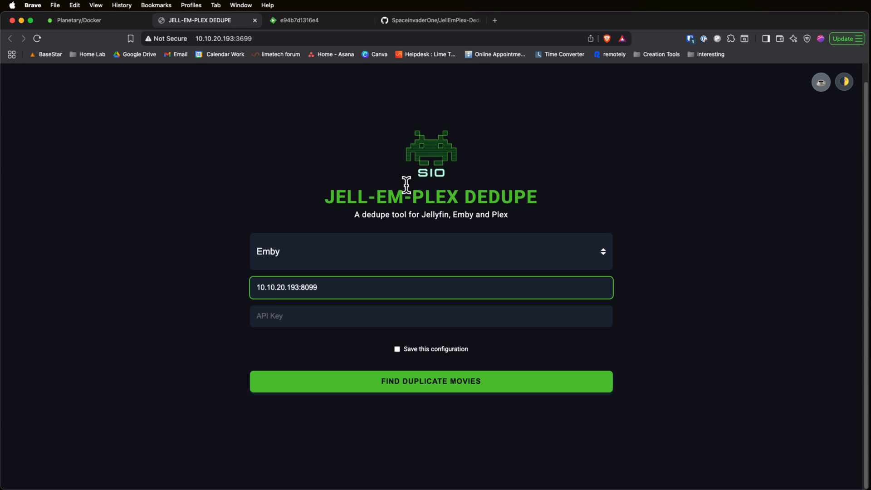
Step: Paste the Emby API key and run the duplicate movie search with saving of the configuration enabled
left_click(269, 316)
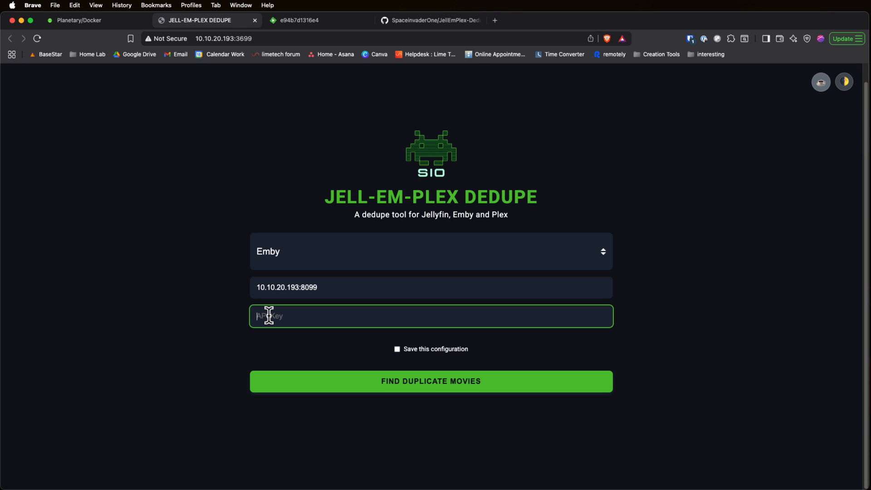
key("super+v")
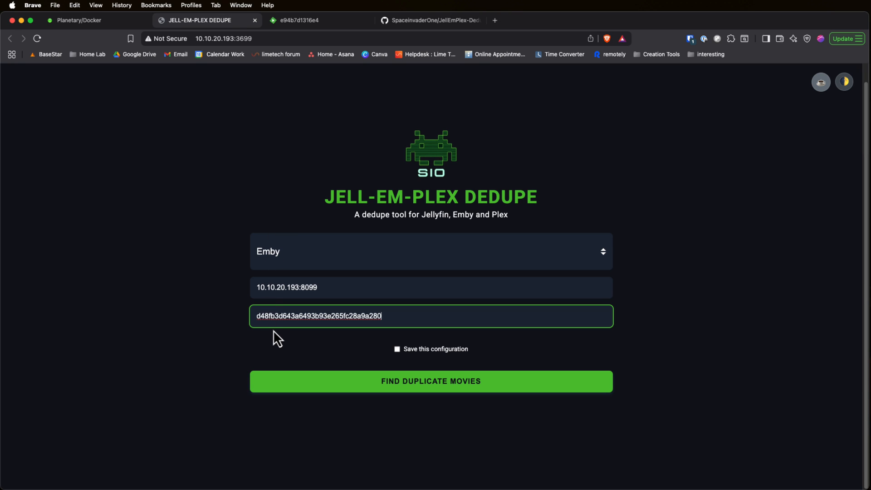
left_click(397, 350)
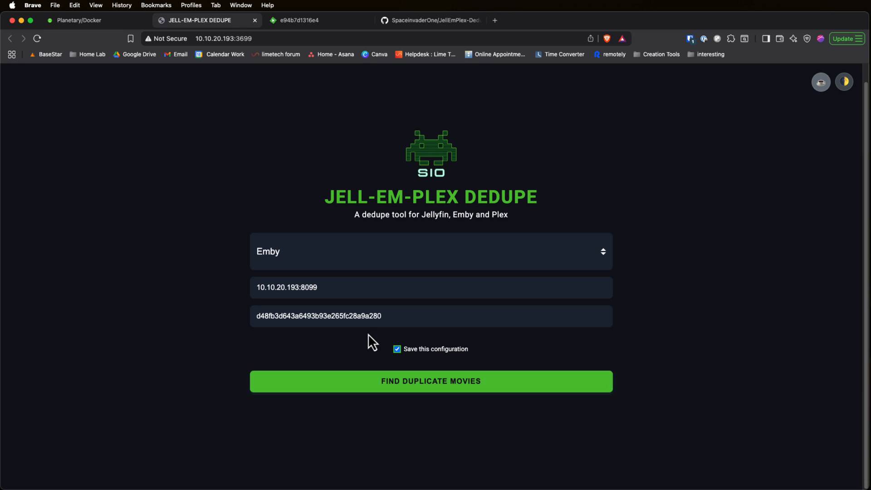
left_click(372, 383)
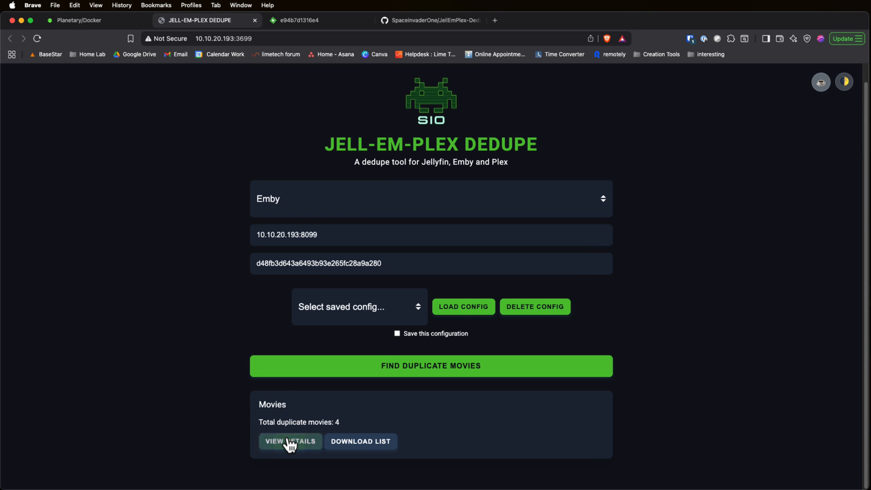
Step: Open the duplicate details and delete the 480p copies of The Brain That Wouldn't Die and D.O.A
left_click(288, 440)
scroll(422, 209, "down", 1)
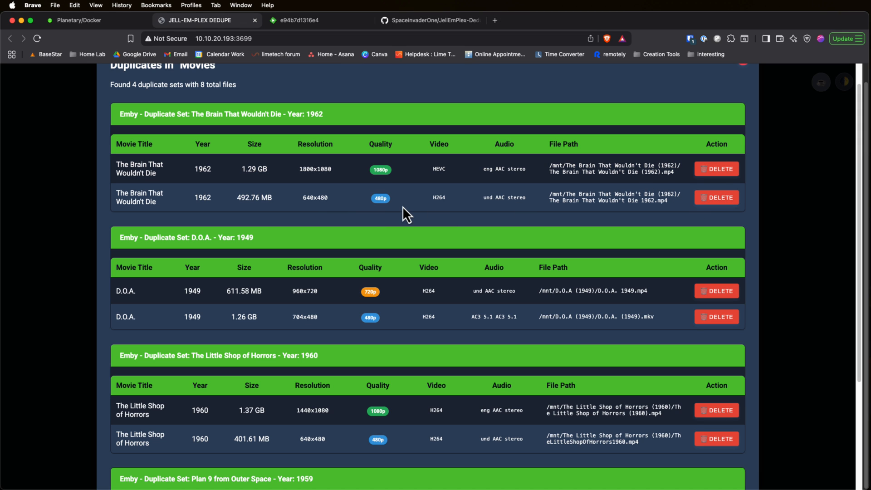
left_click(719, 200)
left_click(510, 172)
left_click(717, 289)
left_click(511, 177)
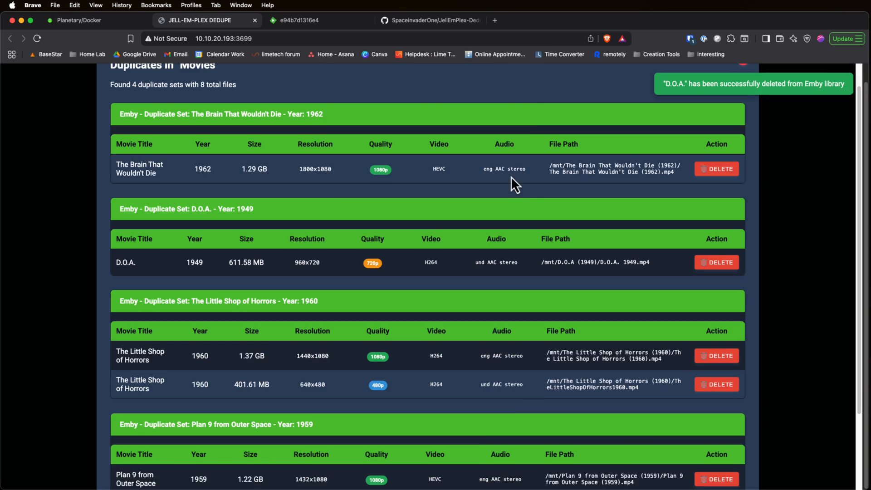
Step: Delete the 480p copy of The Little Shop of Horrors and the 720p copy of Plan 9 from Outer Space
scroll(511, 177, "down", 3)
left_click(716, 291)
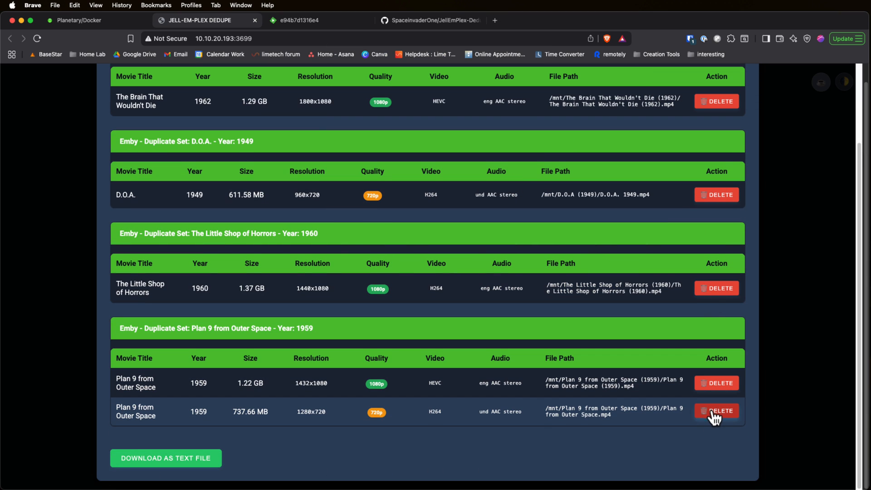
left_click(711, 411)
left_click(515, 168)
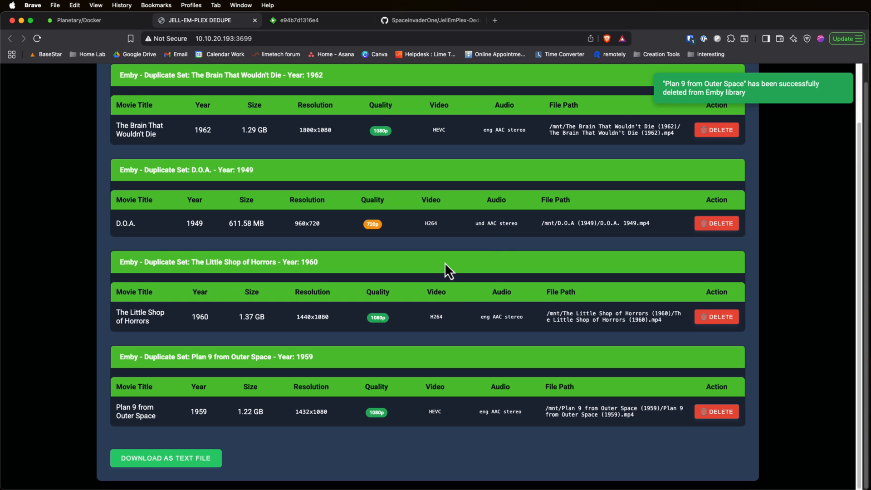
Step: Close the duplicate details and search the Emby server for duplicate movies again
scroll(444, 262, "up", 3)
left_click(744, 86)
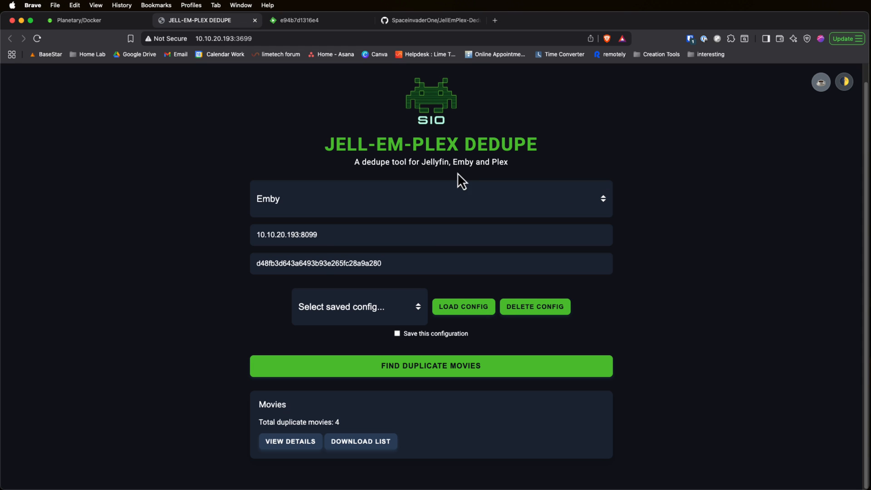
left_click(418, 368)
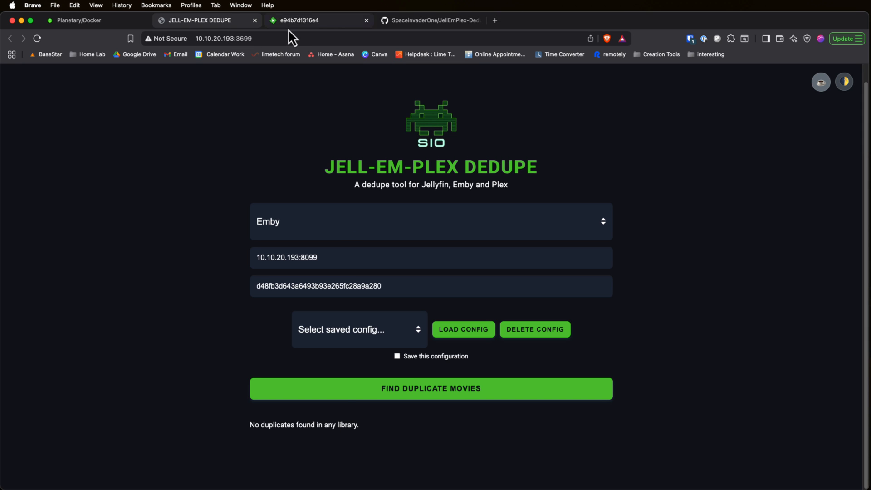
Step: Check Emby's Movies library with the Duplicates filter switched on and off, and clear the filters
left_click(305, 21)
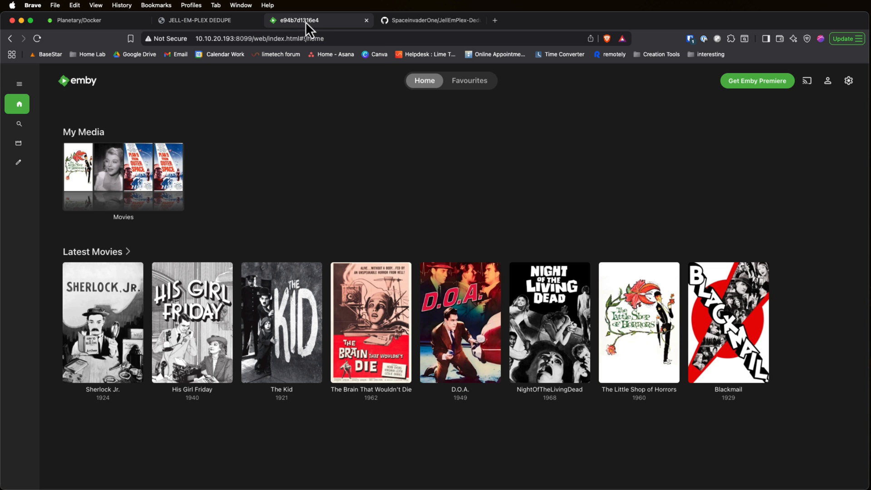
left_click(132, 219)
left_click(479, 133)
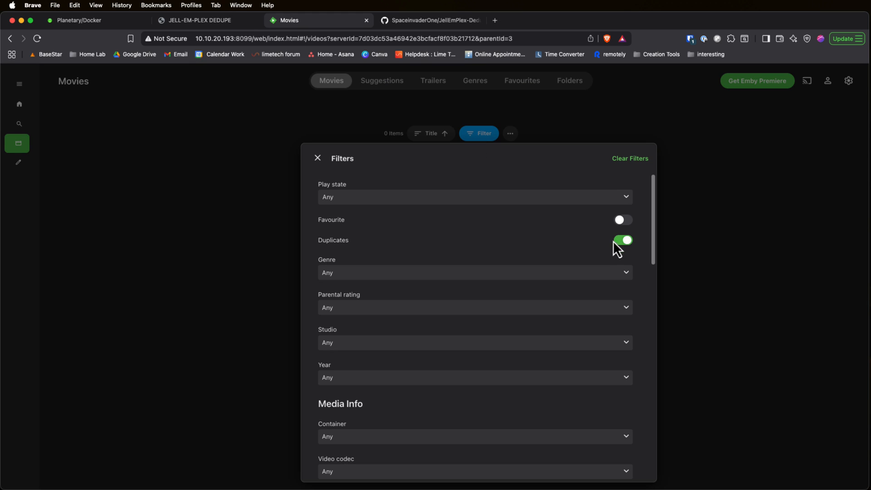
left_click(615, 241)
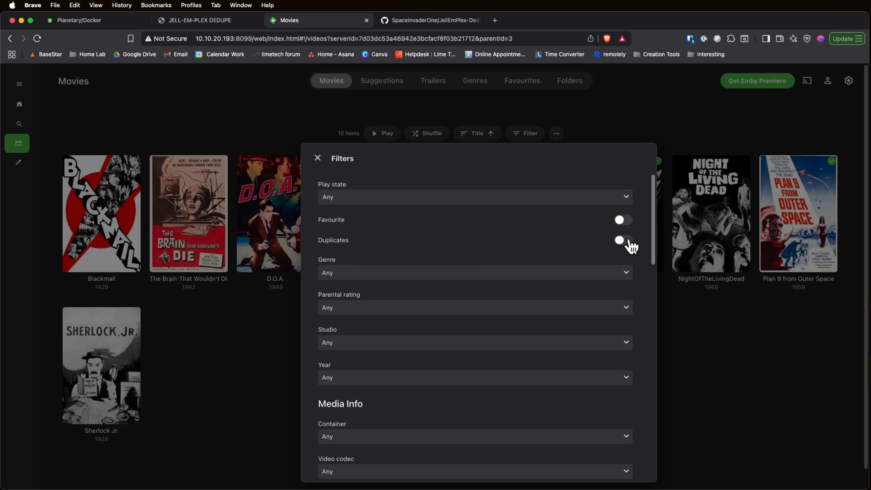
left_click(628, 241)
left_click(429, 137)
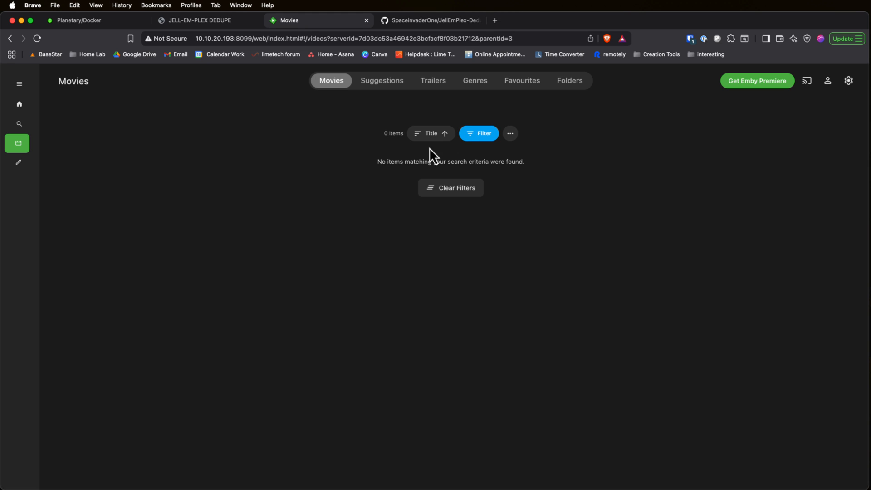
left_click(459, 193)
Step: Open the Jellyfin container's web interface from Unraid's Docker page
left_click(171, 23)
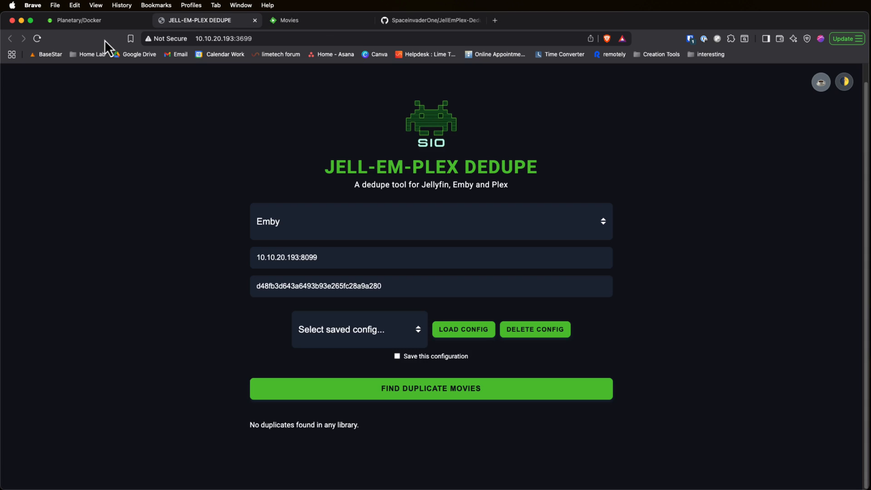
left_click(73, 24)
left_click(18, 175)
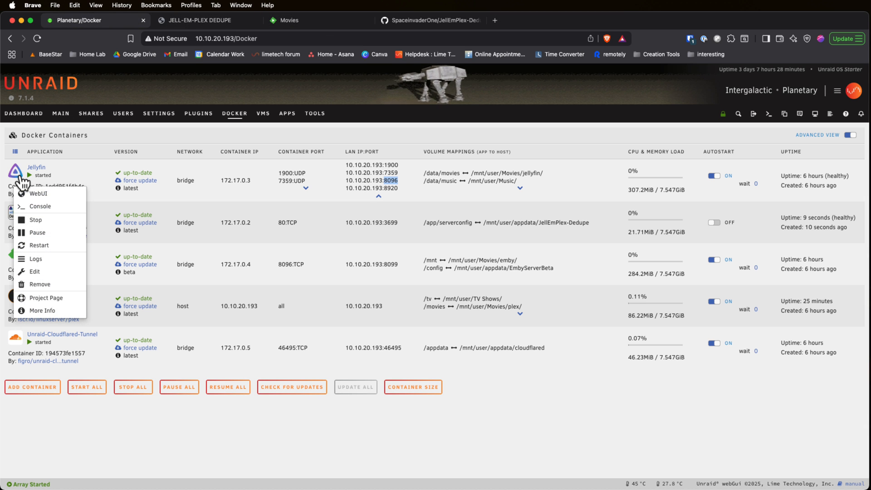
left_click(34, 194)
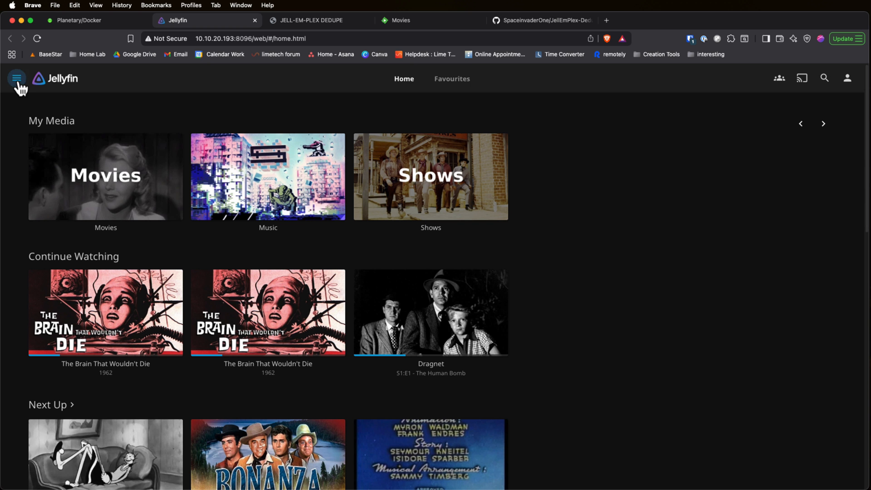
Step: Create a Jellyfin API key with the app name "dups" and copy the generated key
left_click(18, 83)
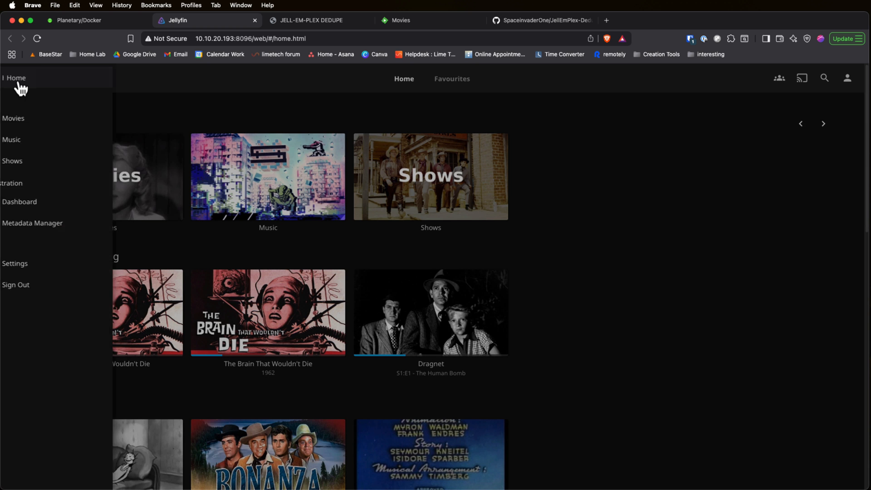
left_click(53, 204)
scroll(56, 272, "down", 3)
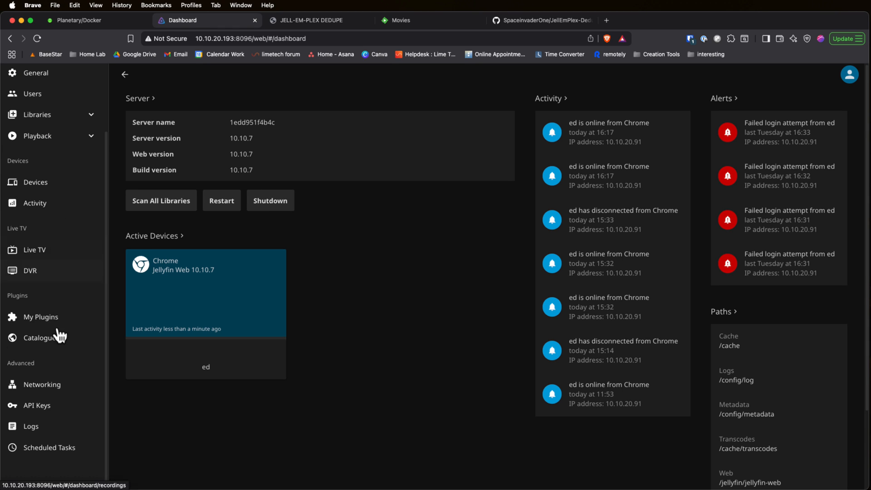
left_click(50, 411)
left_click(174, 101)
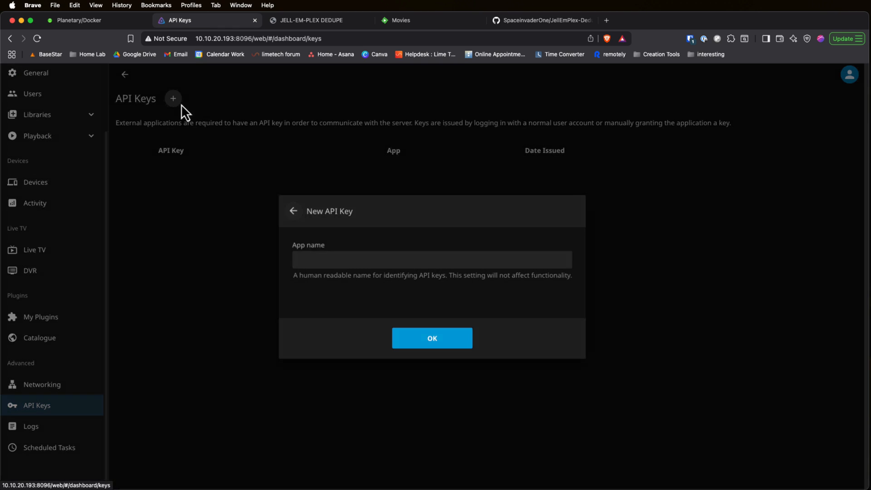
type("dups")
key("Return")
right_click(324, 170)
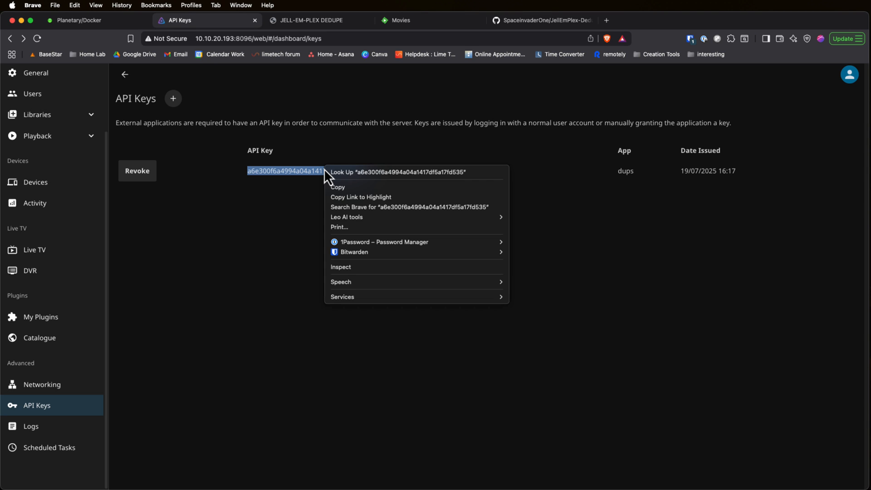
left_click(338, 187)
key("ctrl+Tab")
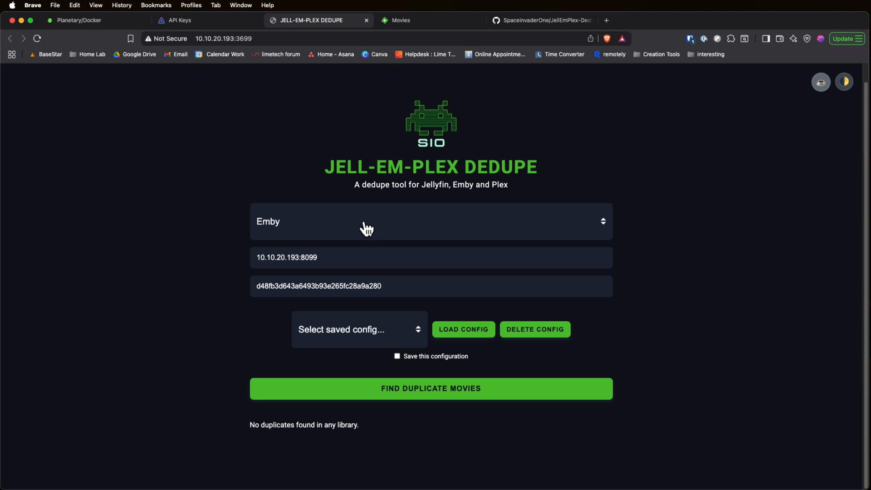
left_click(363, 222)
left_click(355, 237)
key("Tab")
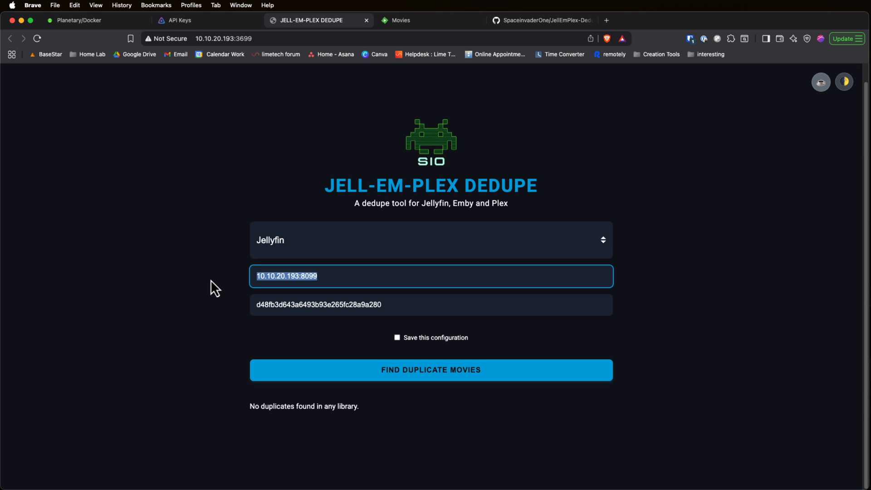
type("https")
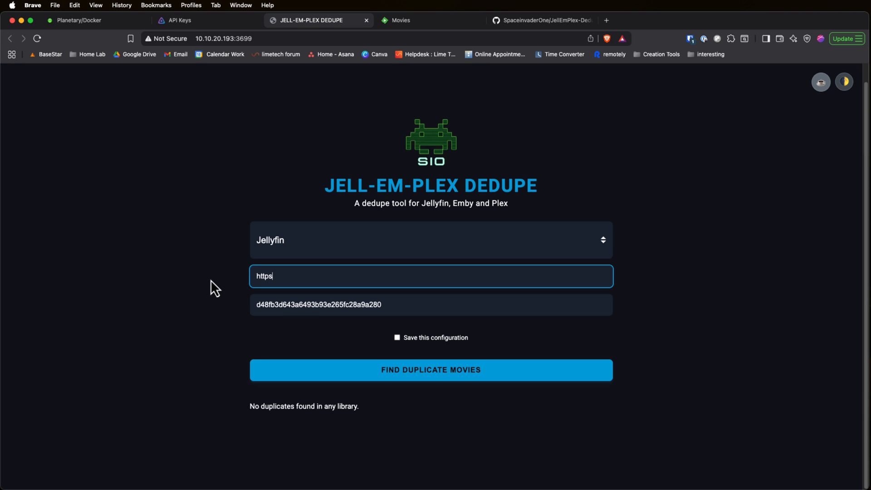
type("://jelly.my-domain.uk")
Step: Replace the existing API key with the copied Jellyfin API key
key("Tab")
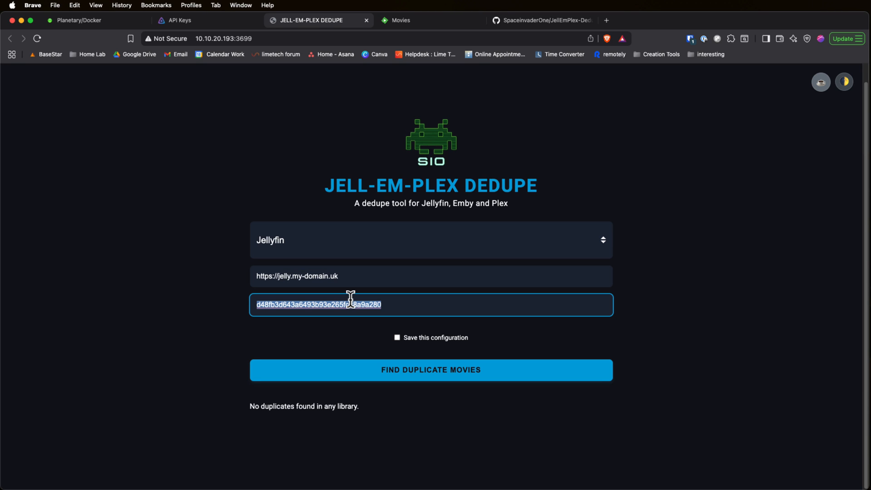
key("BackSpace")
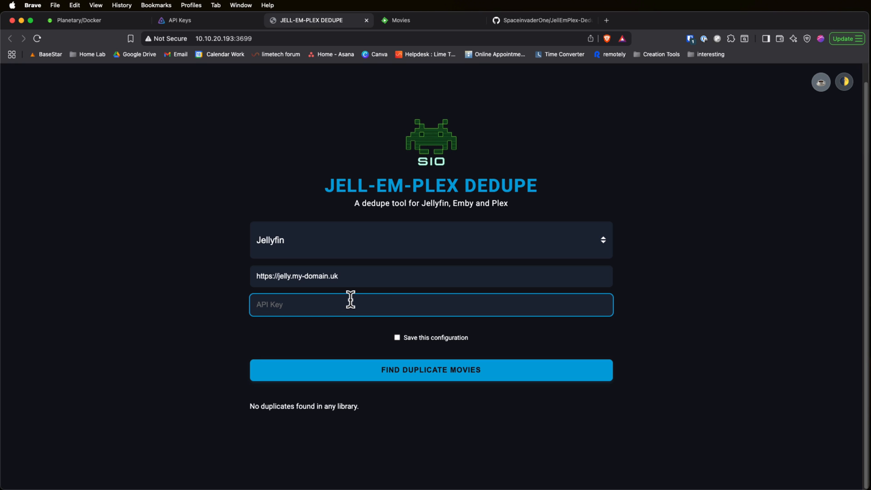
key("super+v")
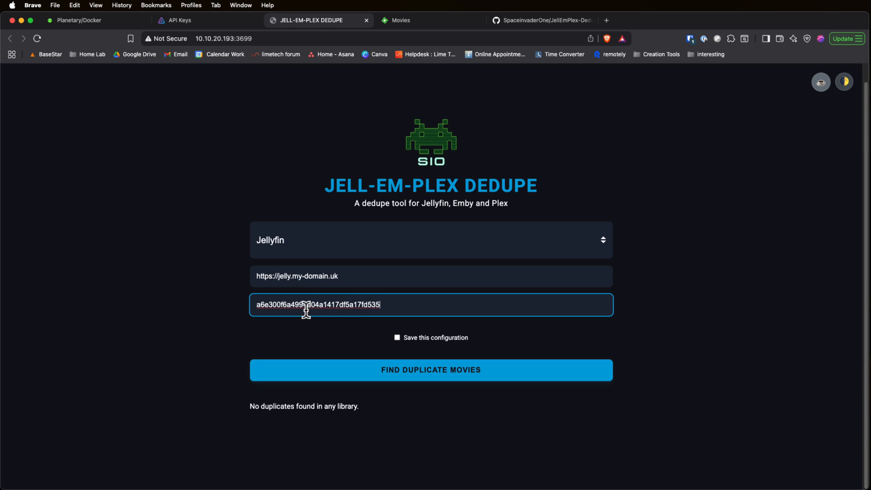
Step: Search Jellyfin for duplicate movies with the configuration set to save, and view the Movies library's duplicate details
left_click(398, 339)
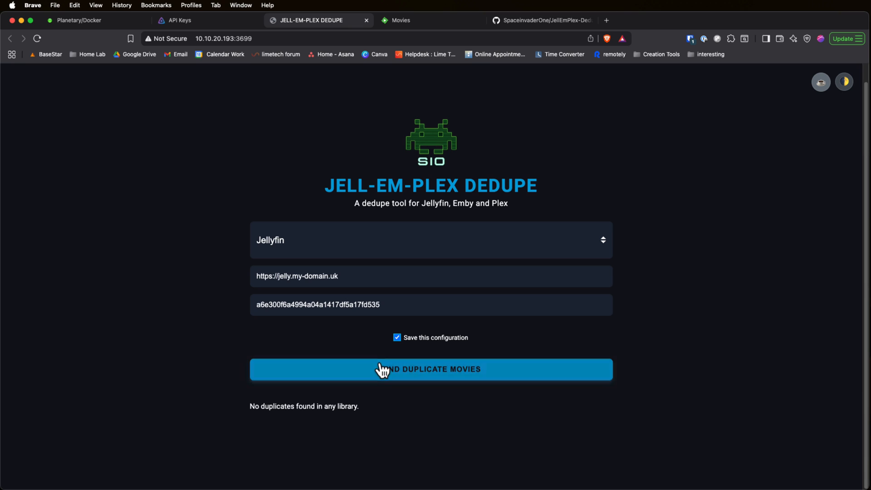
left_click(413, 372)
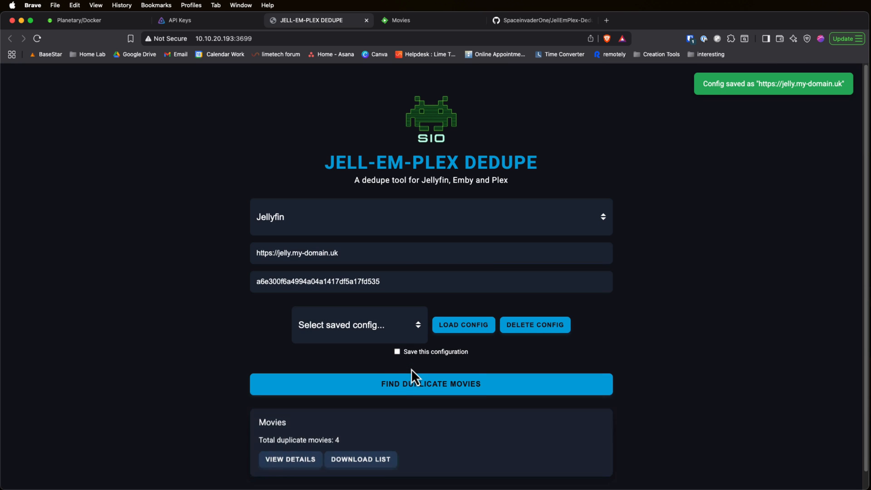
scroll(306, 410, "down", 2)
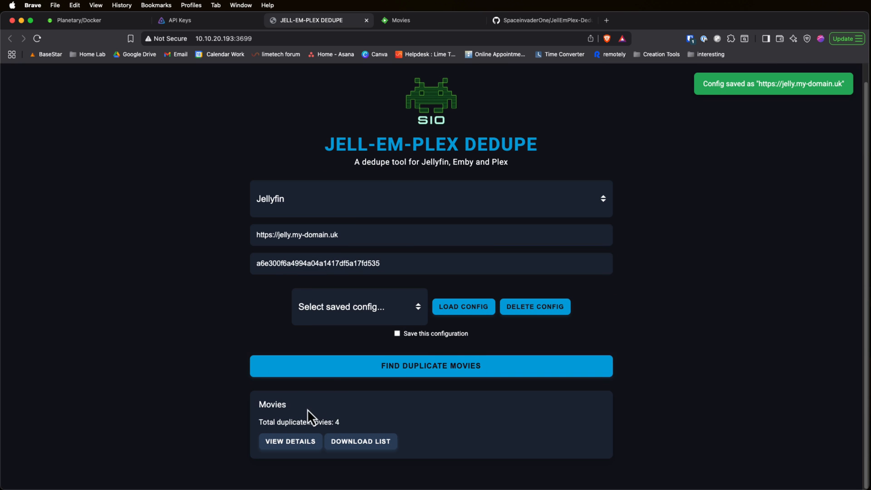
left_click(291, 441)
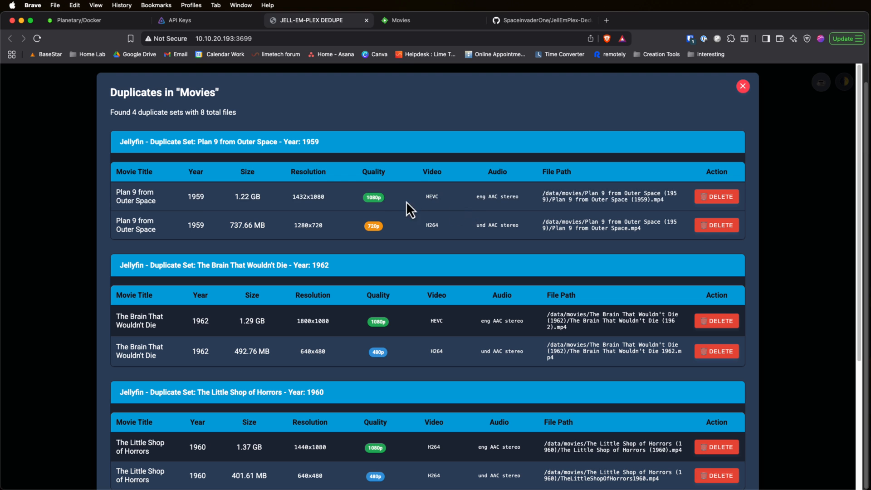
Step: Delete the 1080p copies of Plan 9 from Outer Space, The Brain That Wouldn't Die and The Little Shop of Horrors, plus the 720p D.O.A
left_click(719, 197)
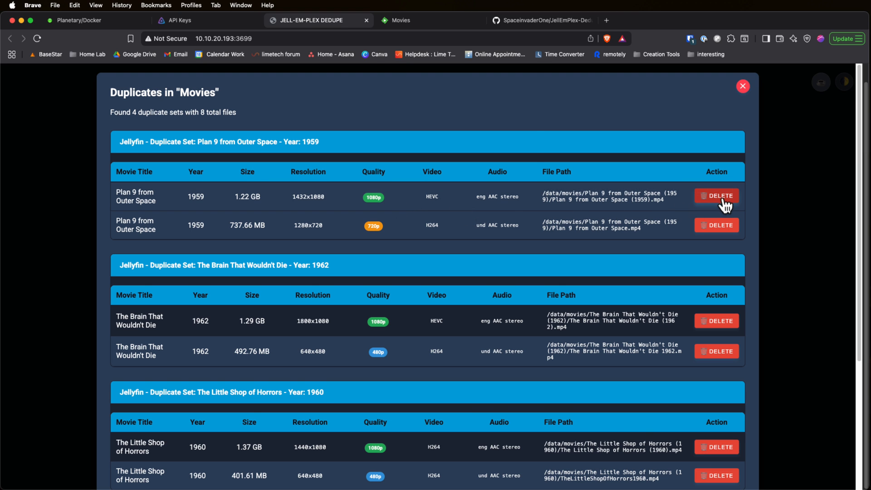
left_click(717, 291)
scroll(609, 230, "down", 2)
scroll(609, 230, "down", 2)
left_click(717, 261)
left_click(510, 171)
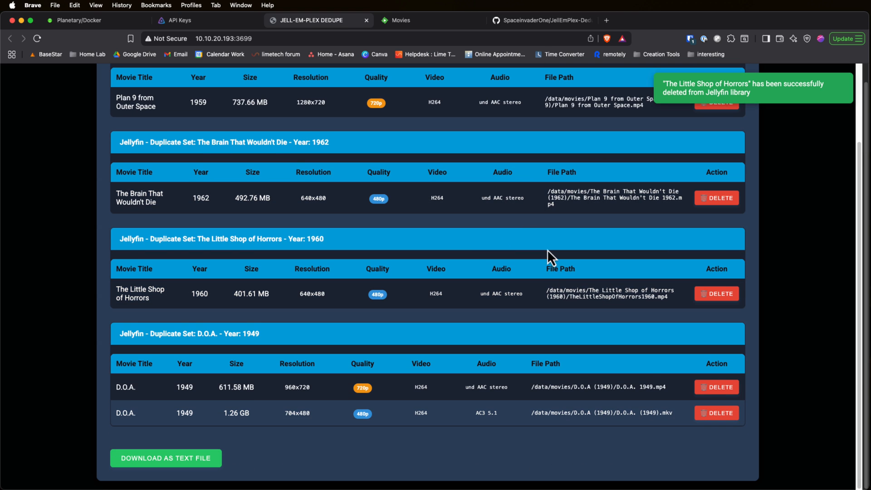
left_click(714, 386)
left_click(509, 172)
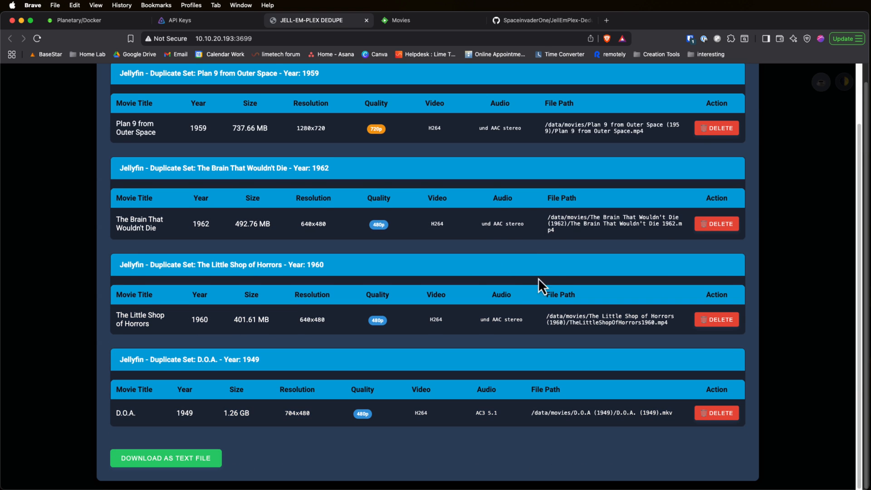
Step: Delete the remaining 720p copy of Plan 9 from Outer Space and confirm the deletion
scroll(548, 265, "up", 3)
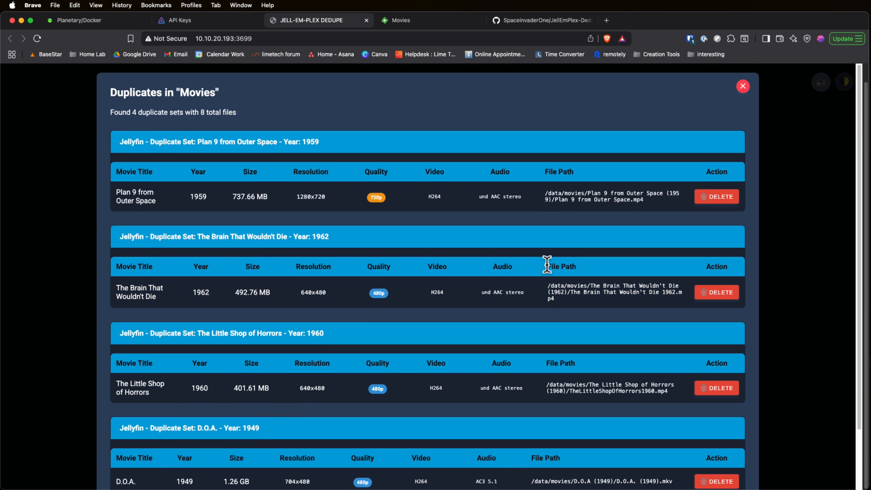
scroll(524, 221, "down", 2)
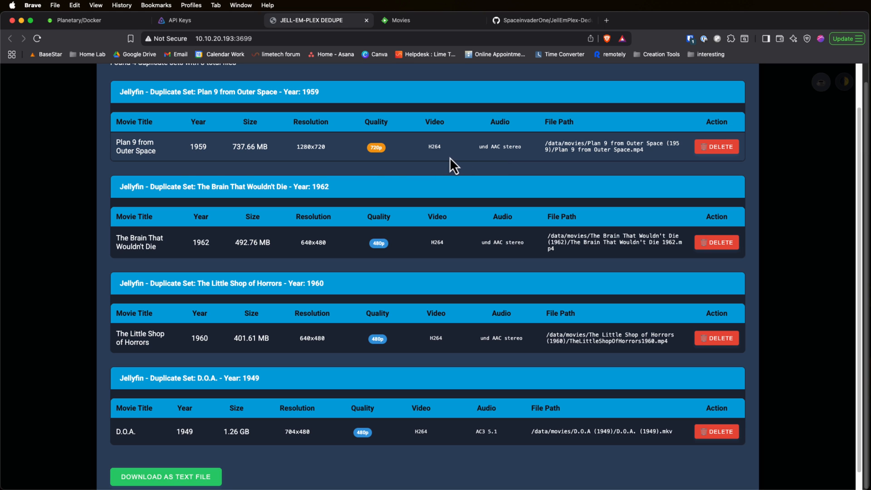
left_click(727, 151)
left_click(515, 170)
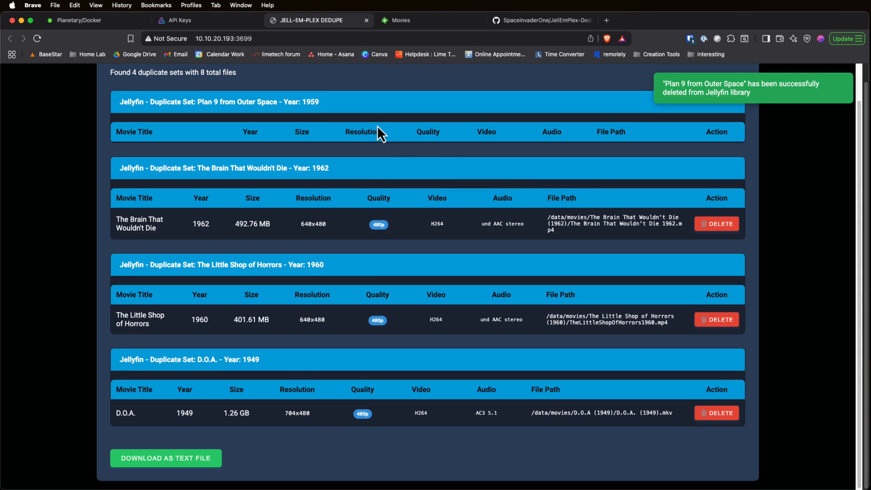
Step: Go to Jellyfin's library management page and scan all libraries
left_click(225, 24)
left_click(125, 74)
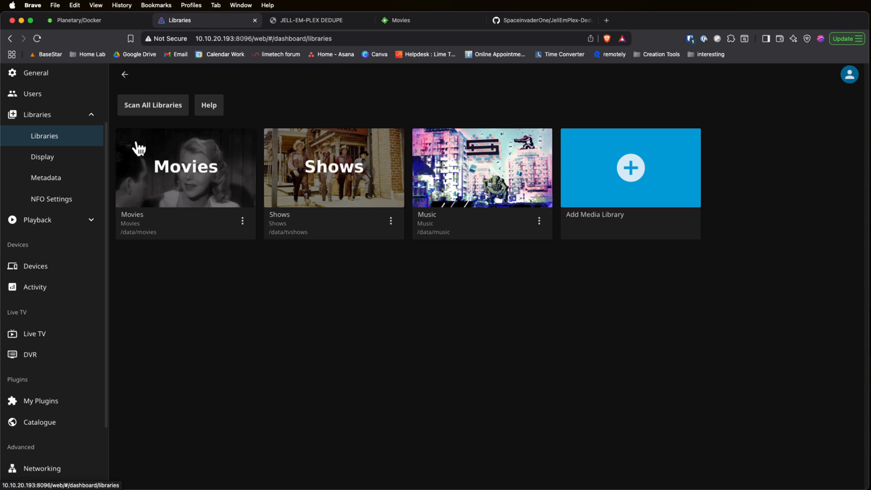
left_click(153, 109)
Step: Open Jellyfin's Movies library and check the details of The Brain That Wouldn't Die
scroll(24, 90, "up", 3)
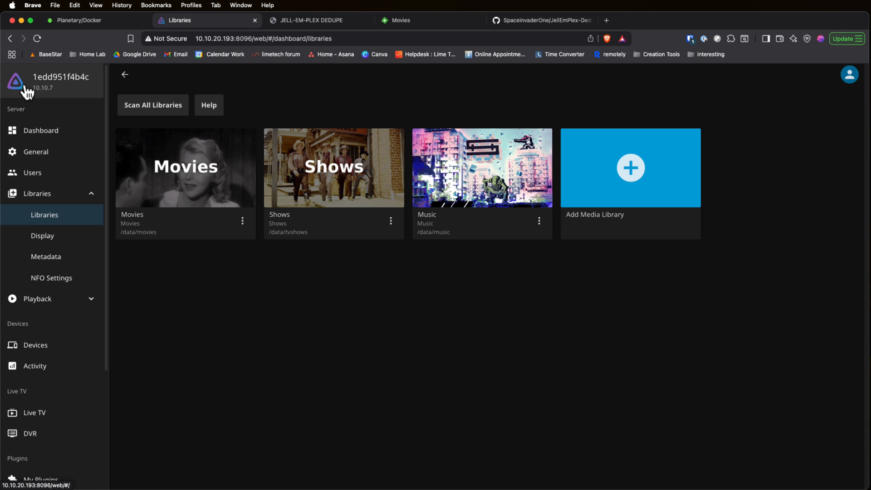
left_click(25, 89)
left_click(113, 233)
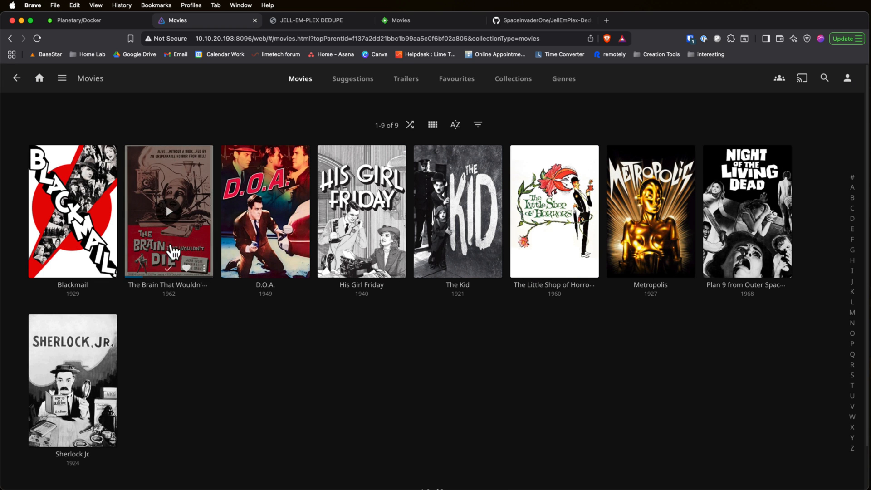
left_click(174, 188)
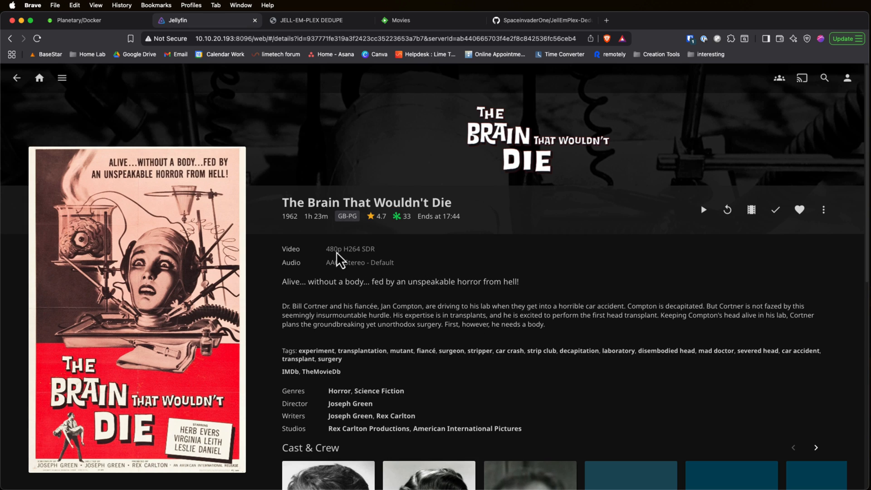
Step: Open the Plex container's web interface from Unraid's Docker page and look through the Plex settings
left_click(71, 21)
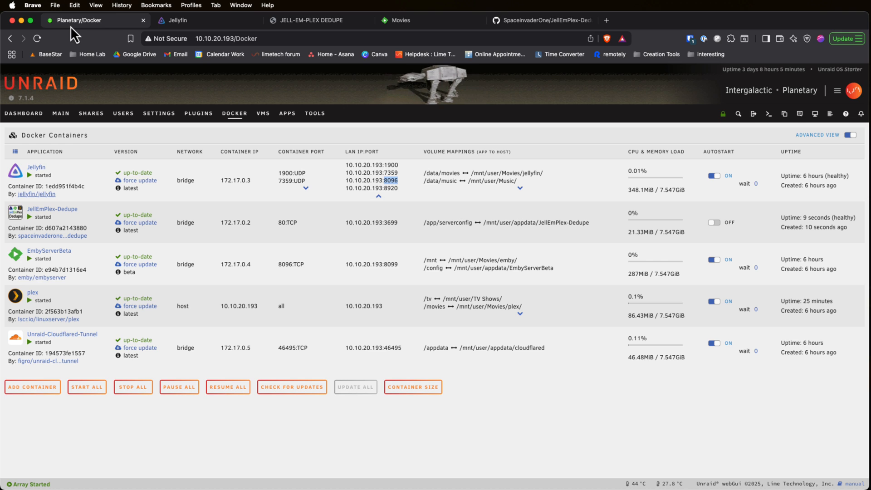
left_click(15, 298)
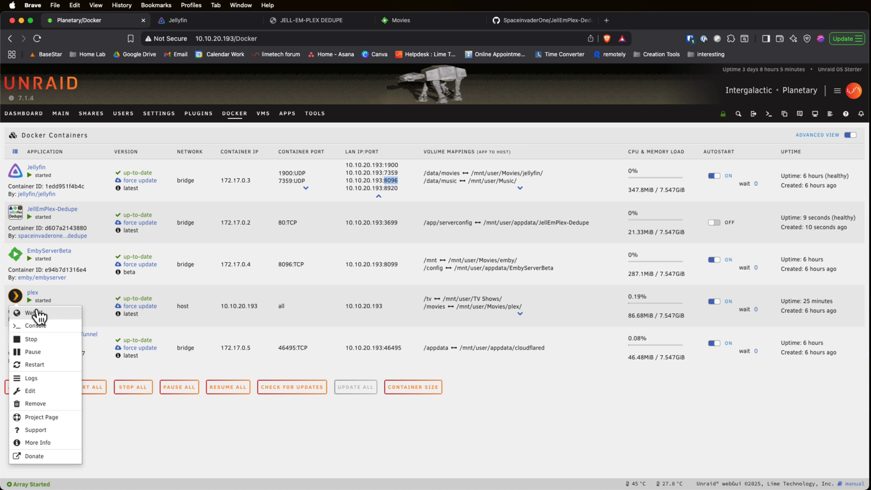
left_click(31, 312)
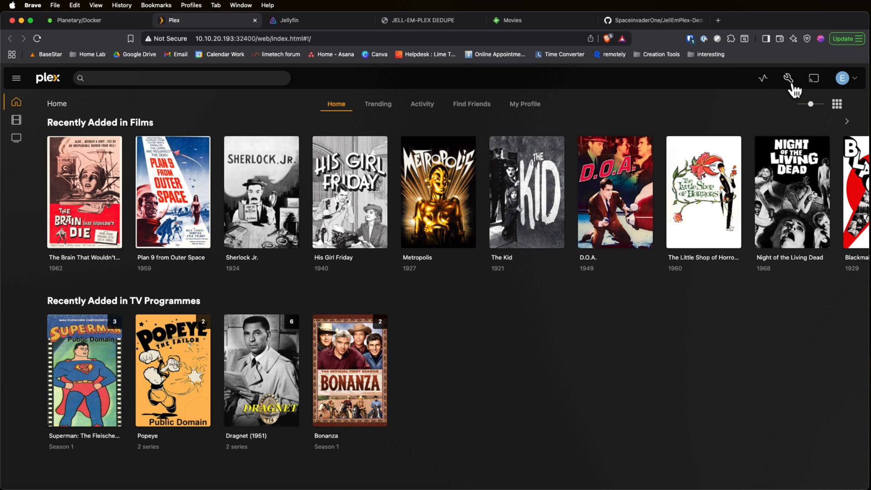
left_click(789, 78)
scroll(89, 249, "down", 5)
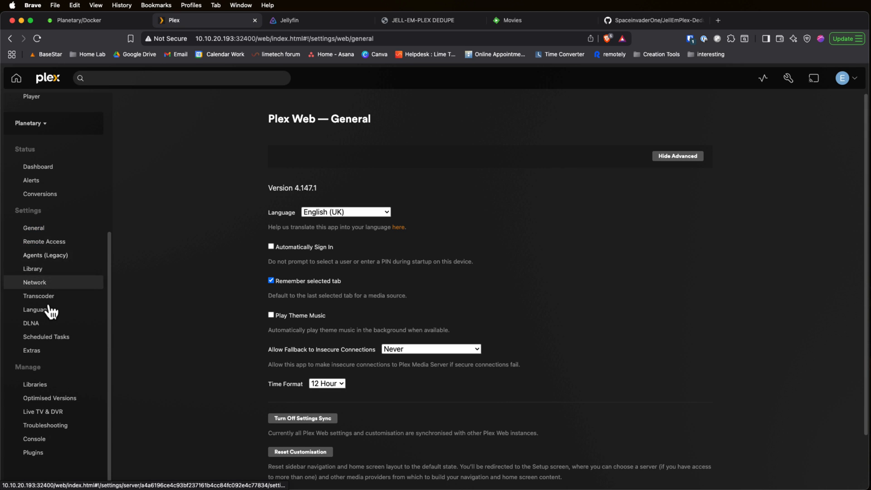
scroll(50, 309, "up", 5)
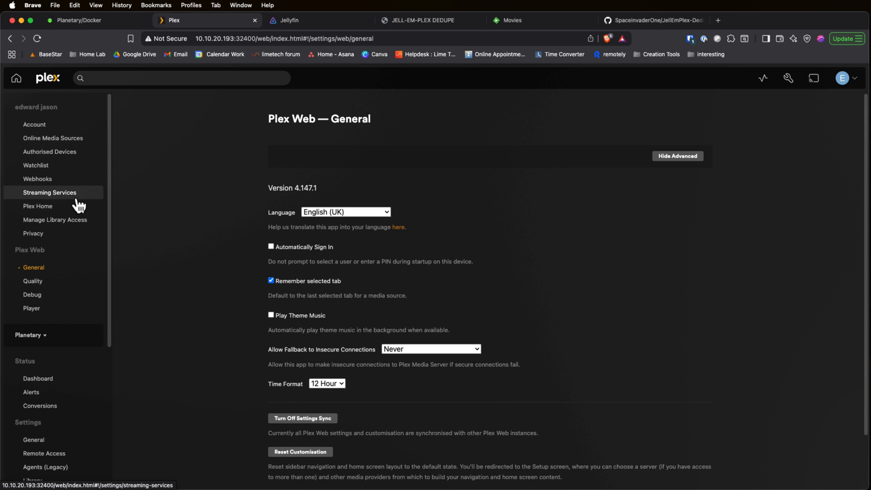
Step: Browse Unraid's appdata share to plex/Library/Application Support/Plex Media Server and open Preferences.xml
left_click(96, 20)
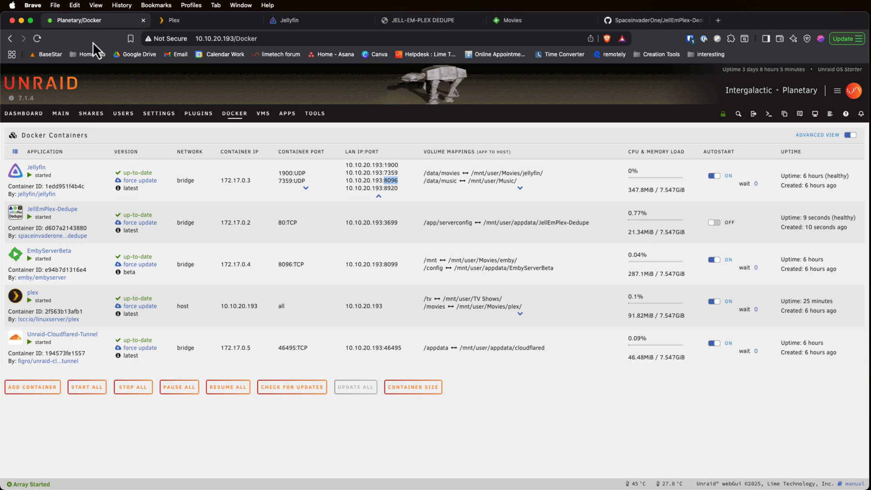
left_click(91, 114)
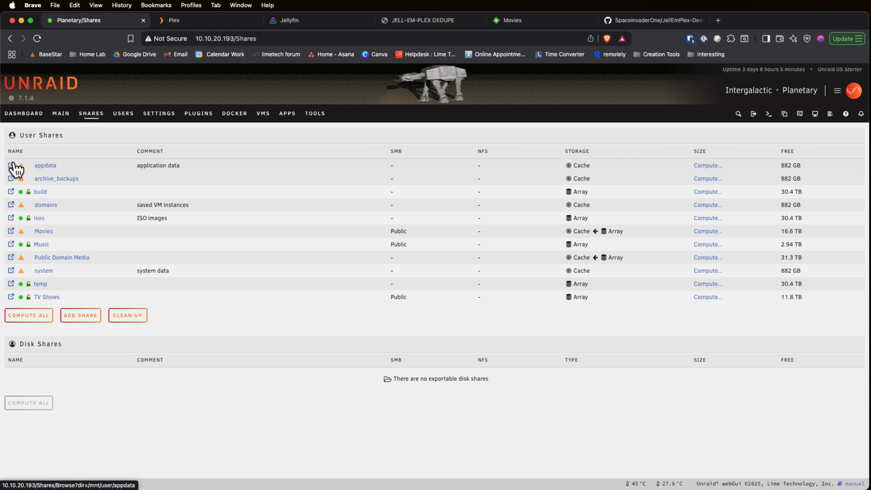
left_click(14, 164)
left_click(67, 190)
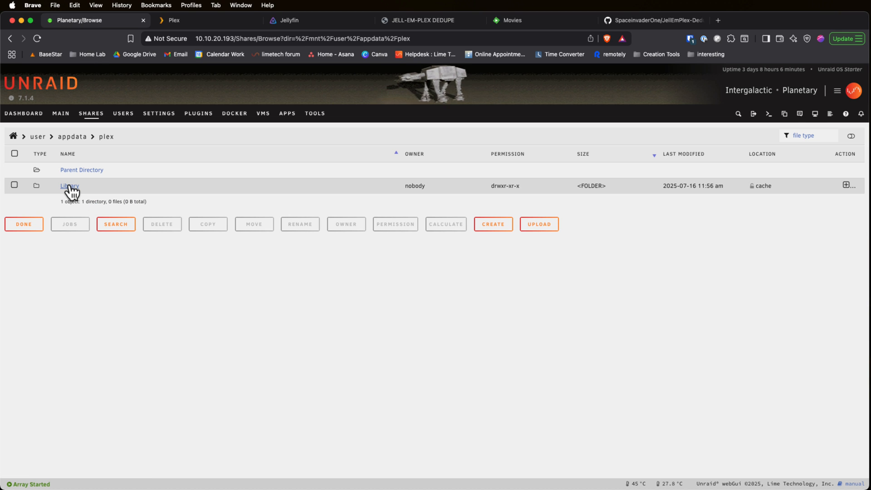
left_click(70, 187)
left_click(67, 187)
left_click(68, 187)
left_click(104, 387)
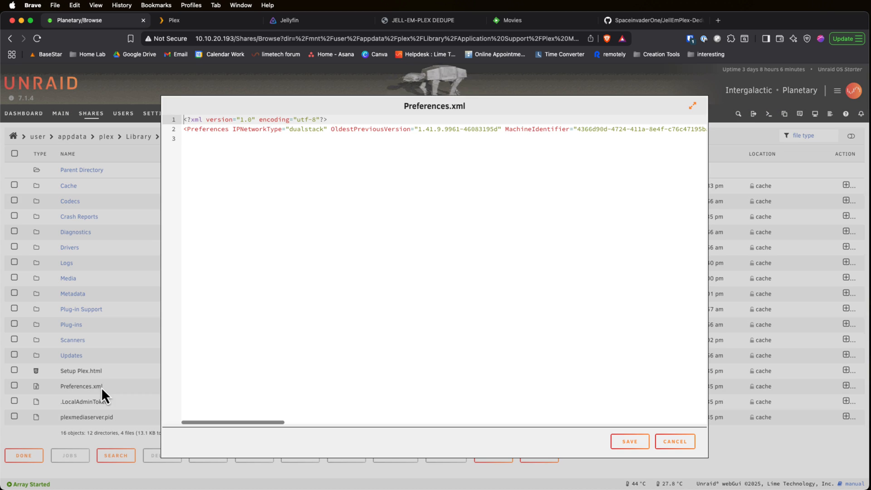
Step: Highlight the PlexOnlineToken attribute in Preferences.xml and close the file without saving
left_click_drag(231, 421, 370, 413)
left_click_drag(614, 129, 468, 129)
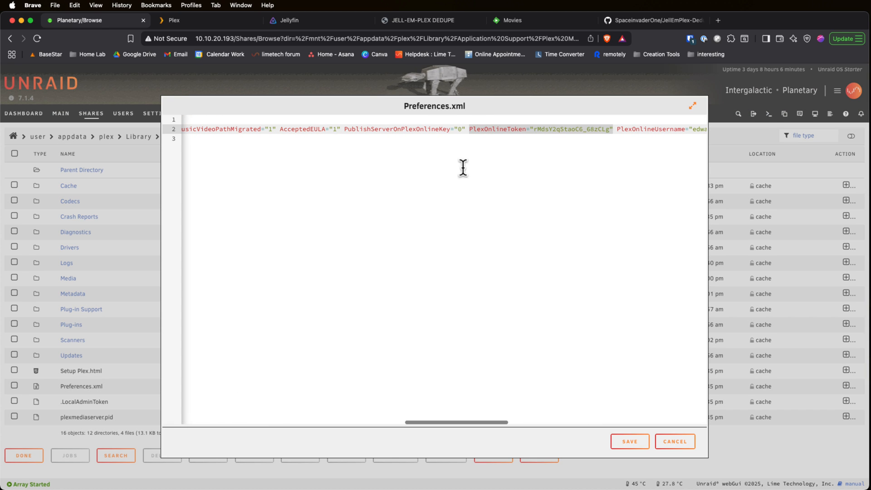
left_click(680, 445)
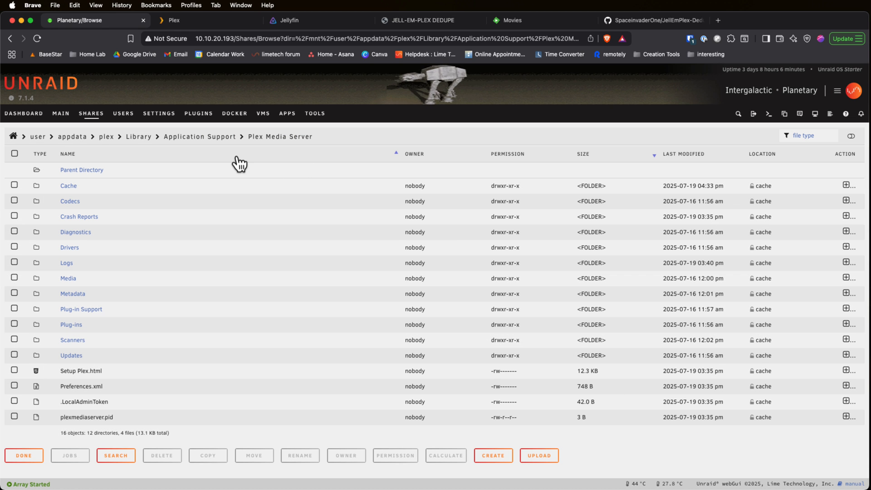
Step: Add a new script named "plex key" in Unraid's User Scripts
left_click(162, 115)
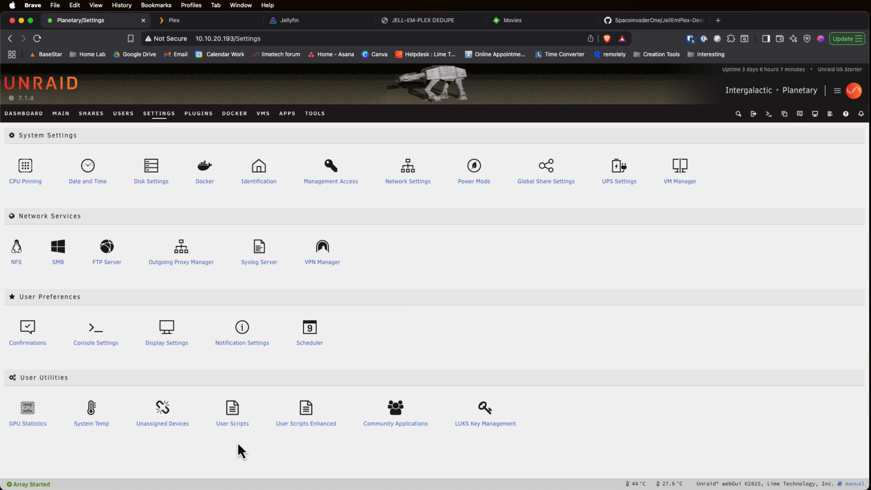
left_click(226, 424)
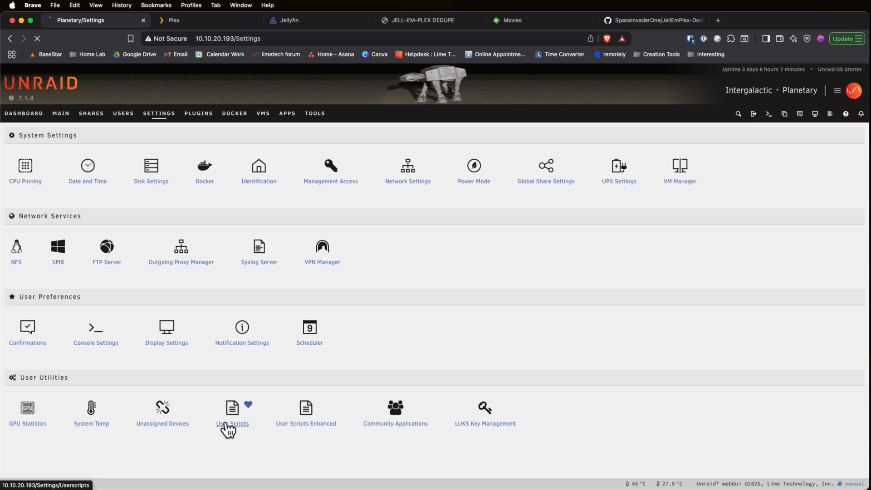
left_click(18, 284)
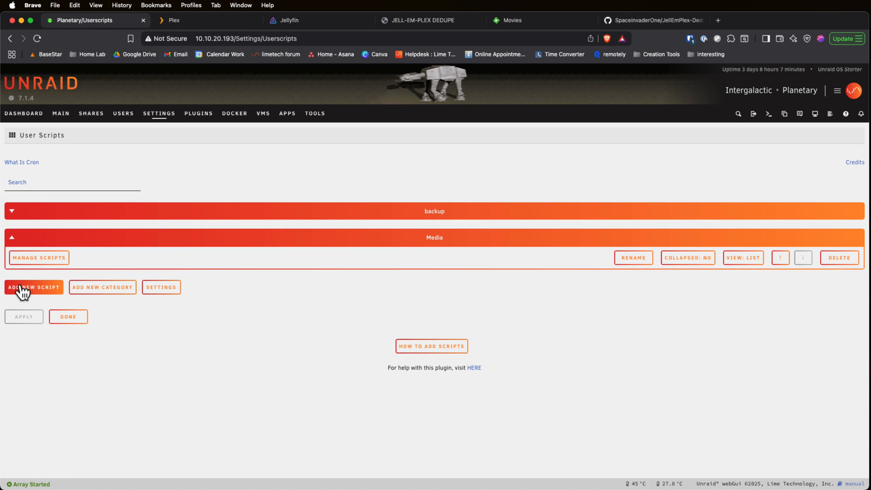
type("plex key")
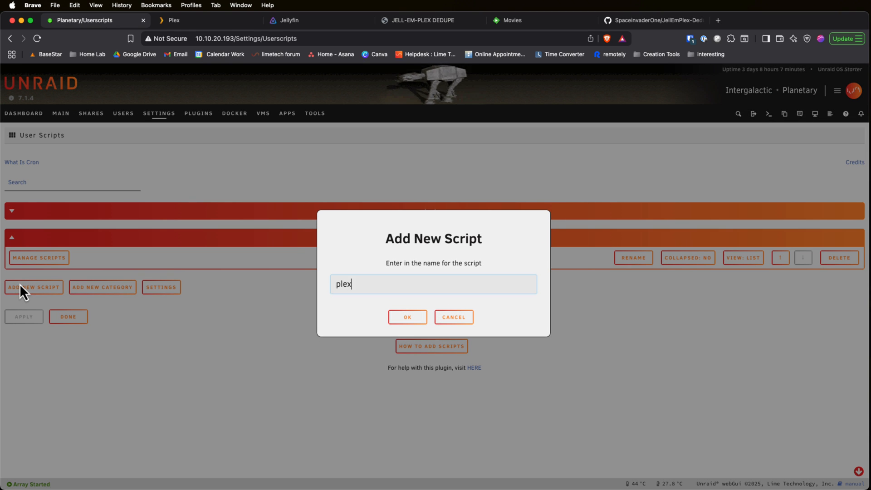
left_click(404, 319)
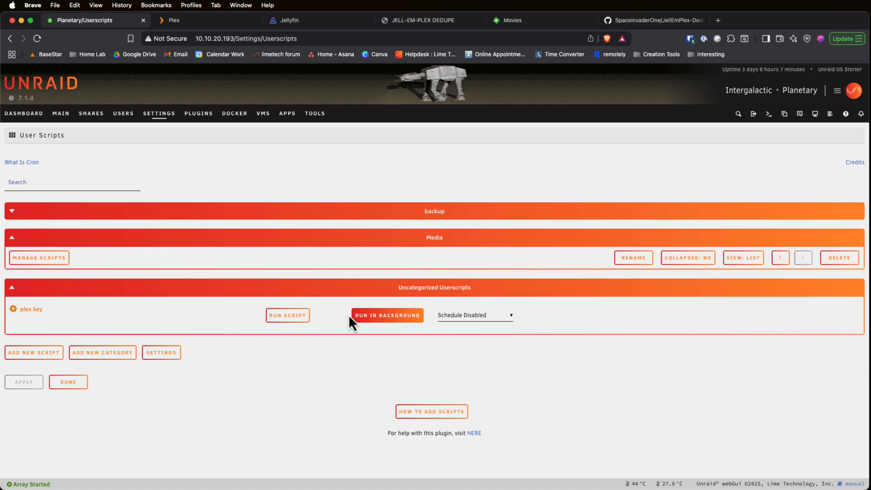
Step: Open the "plex key" user script for editing
left_click(15, 310)
left_click(148, 281)
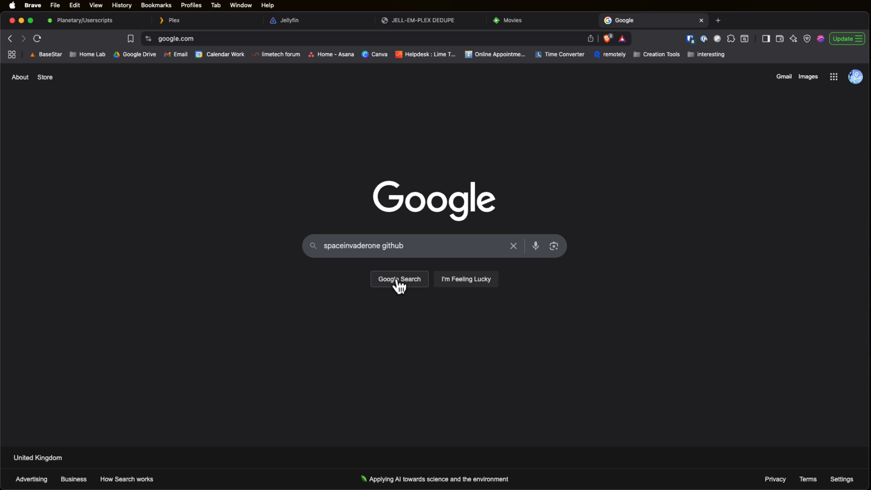
Step: Search Google for "spaceinvaderone github" and copy the raw contents of get-plex-token.sh from SpaceinvaderOne's Get-Plex-Token-Unraid repository
left_click(398, 283)
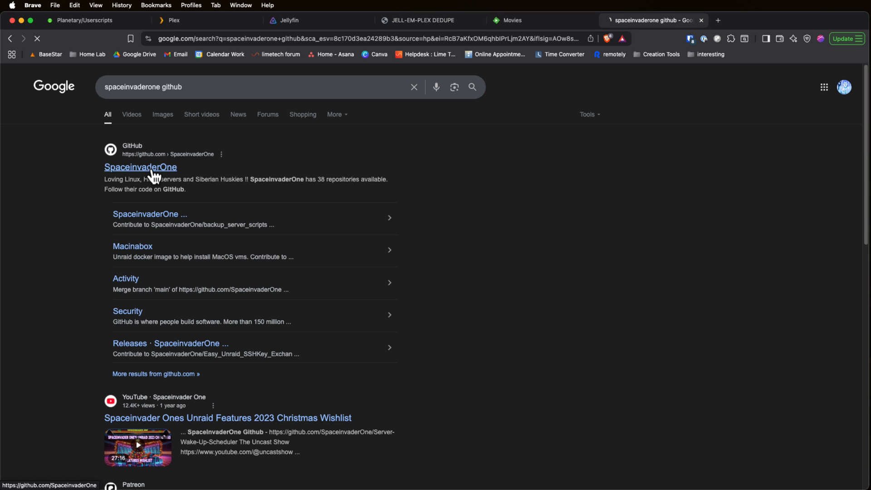
left_click(152, 175)
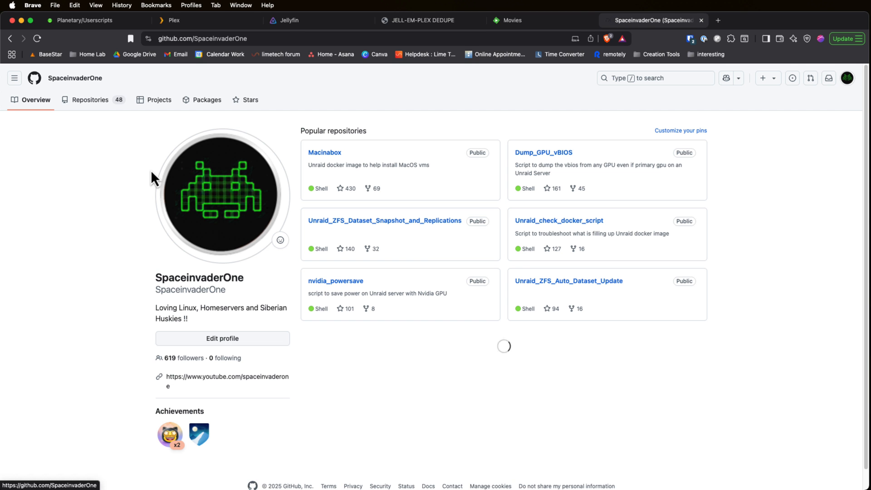
left_click(98, 103)
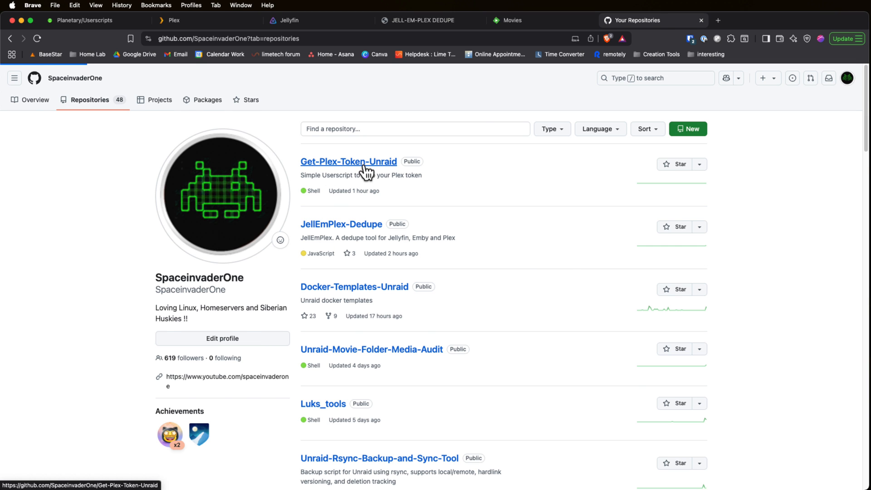
left_click(365, 164)
left_click(217, 245)
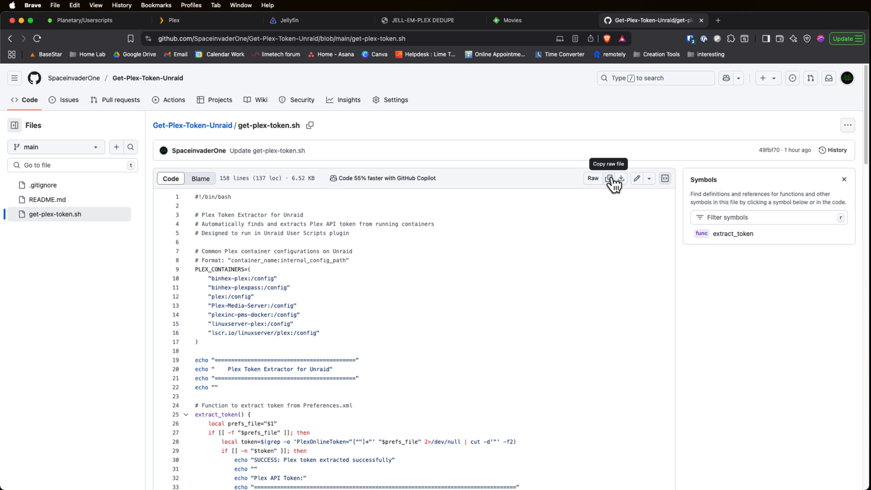
left_click(611, 180)
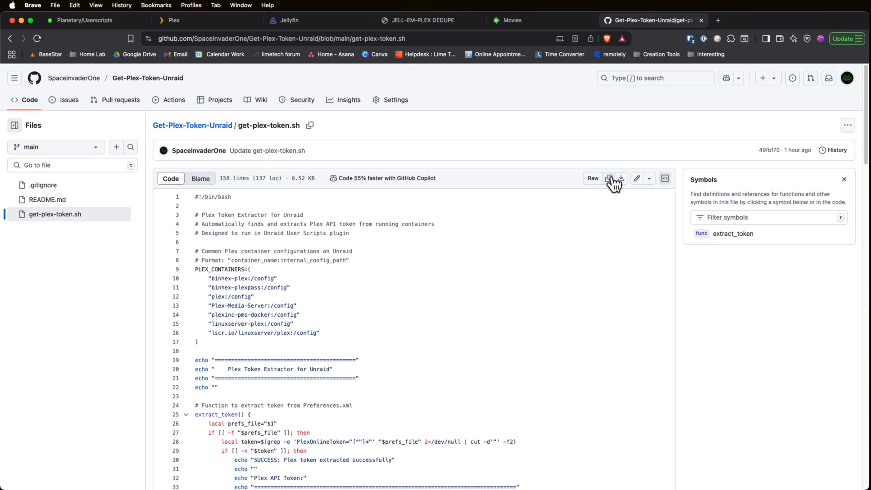
Step: Paste the copied shell code into the "plex key" script in Unraid and save the changes
left_click(109, 26)
left_click(61, 202)
key("super+v")
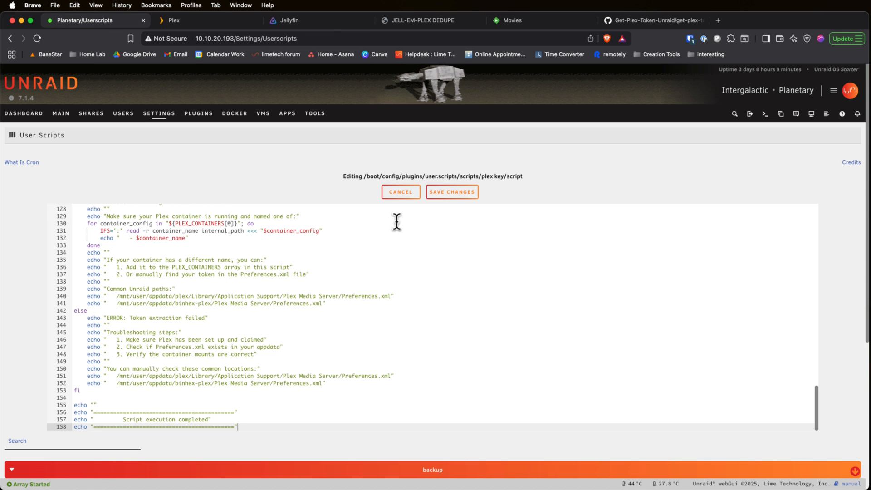
left_click(453, 194)
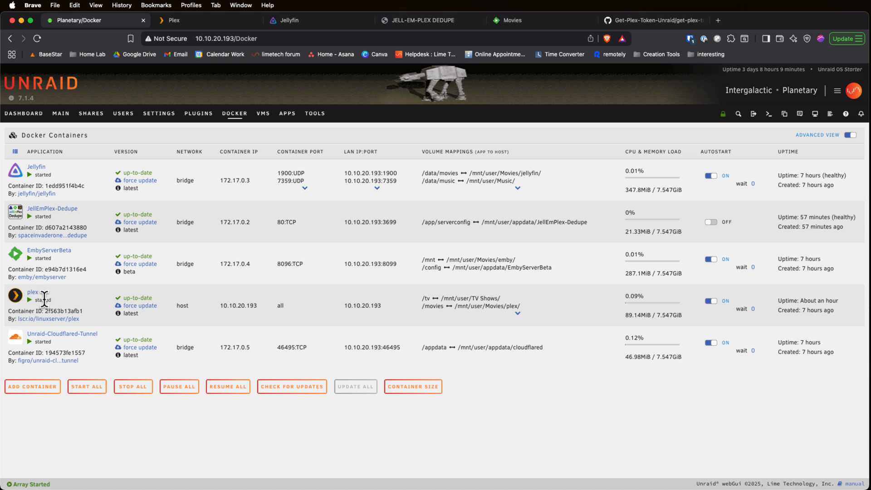
Step: Run the "plex key" script from Unraid's User Scripts and copy the Plex API token from its output
left_click(158, 114)
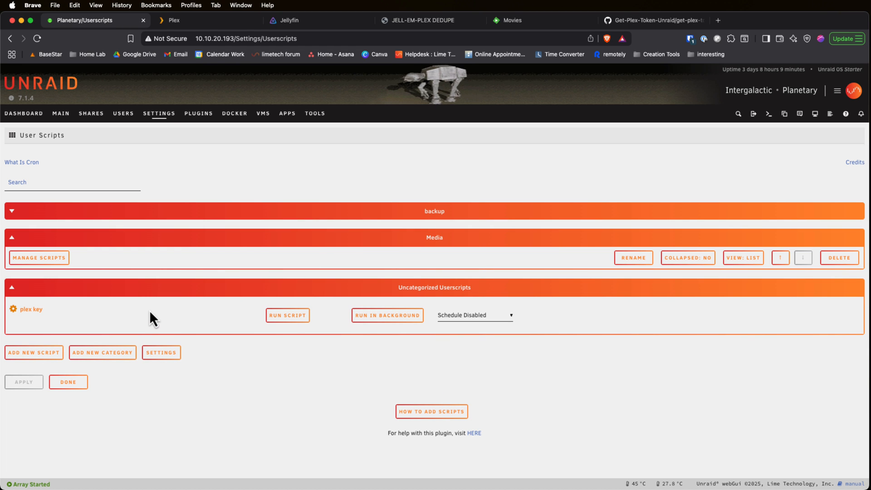
left_click(291, 317)
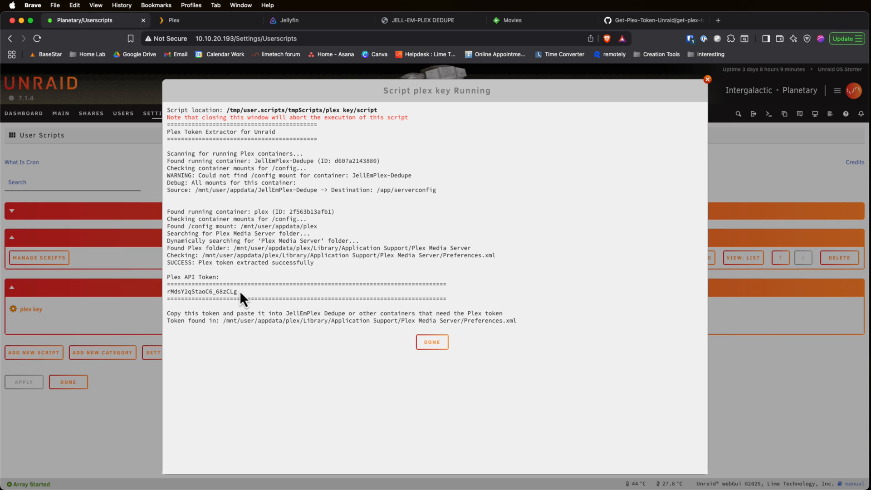
left_click_drag(240, 290, 166, 292)
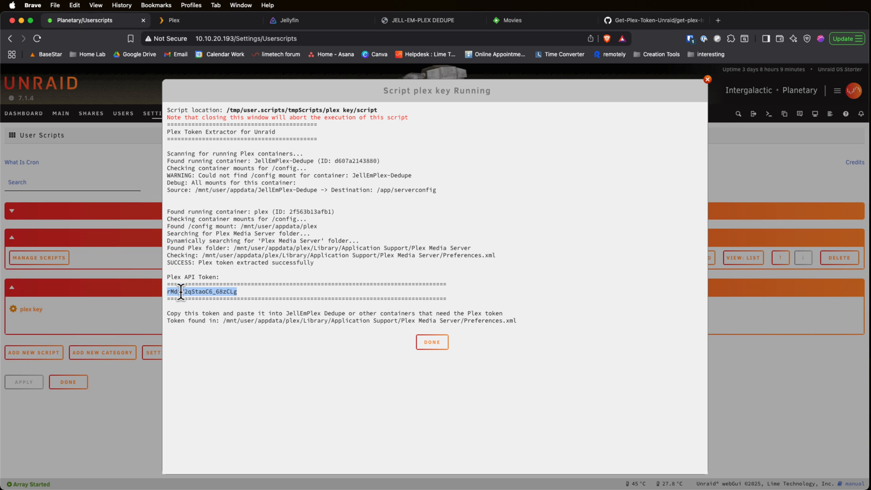
right_click(181, 291)
left_click(198, 311)
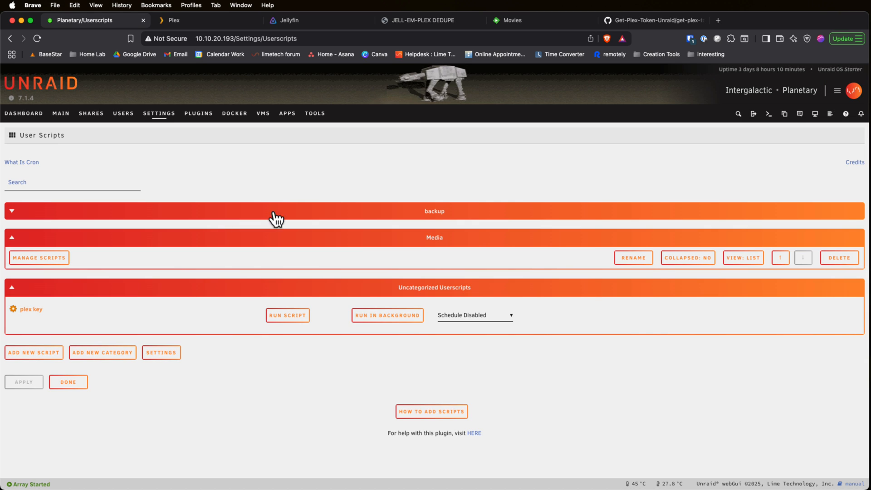
Step: In JellEmPlex-Dedupe, choose Plex as the server type, set the server URL to 10.10.20.193:32400 and paste the Plex token
left_click(437, 23)
left_click(341, 212)
left_click(336, 222)
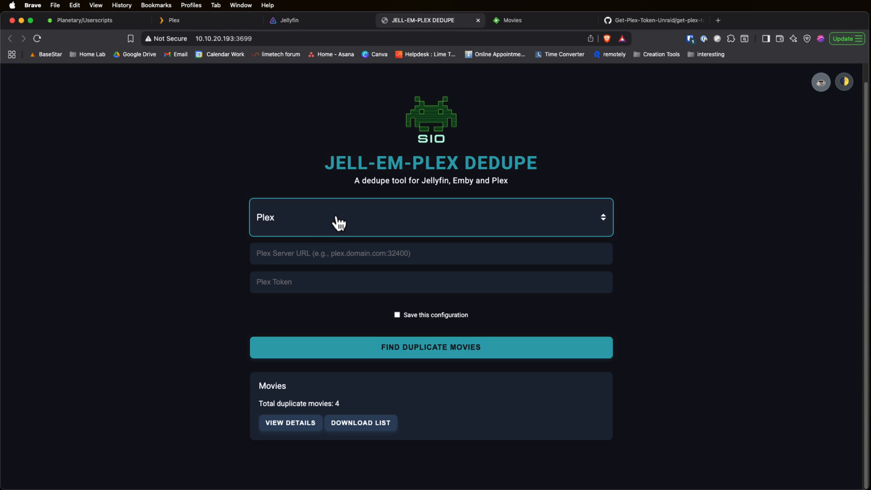
left_click(307, 251)
type("10.10.20.193:324")
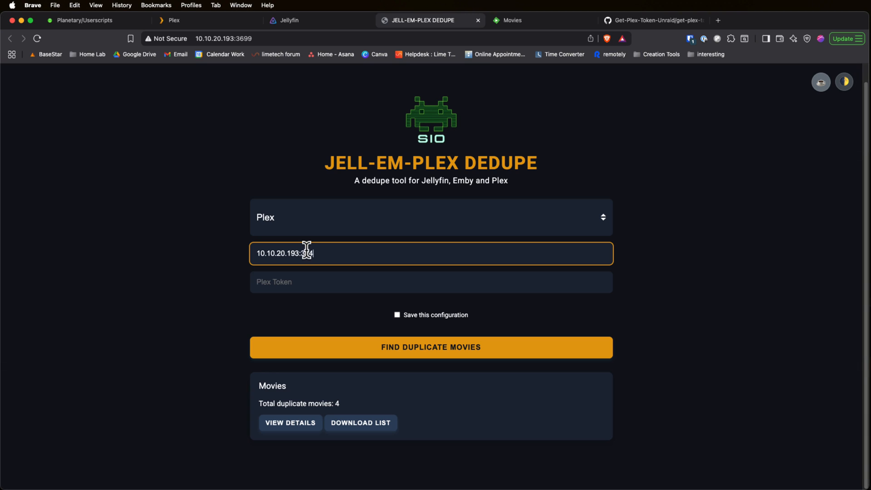
type("00")
left_click(290, 285)
key("super+v")
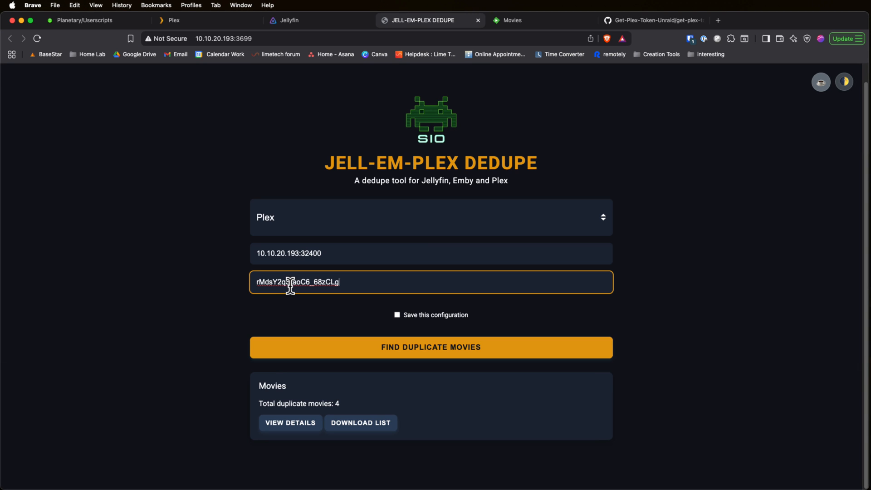
Step: Find the Plex server's duplicate movies with the configuration saved, and view the details for the Films library
left_click(401, 318)
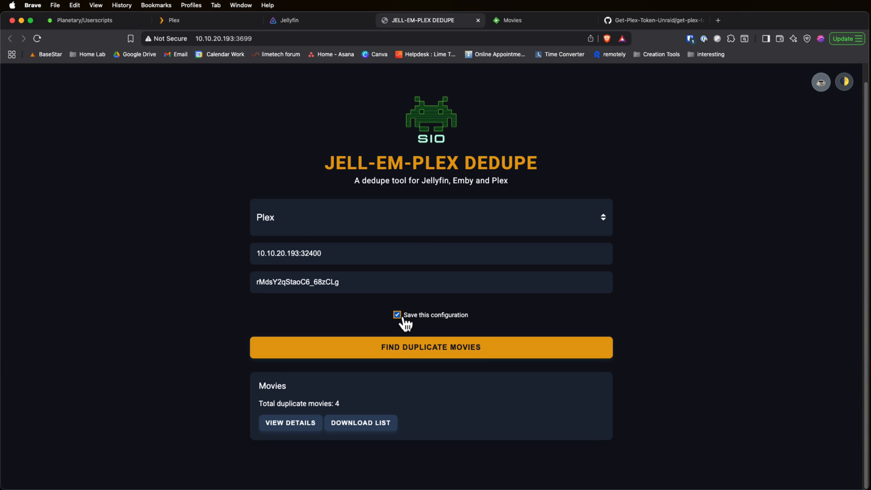
left_click(397, 349)
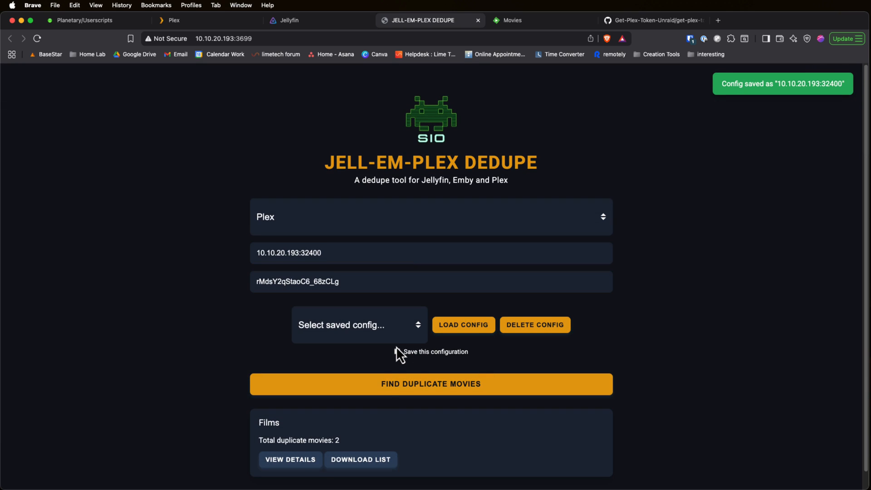
scroll(296, 398, "down", 1)
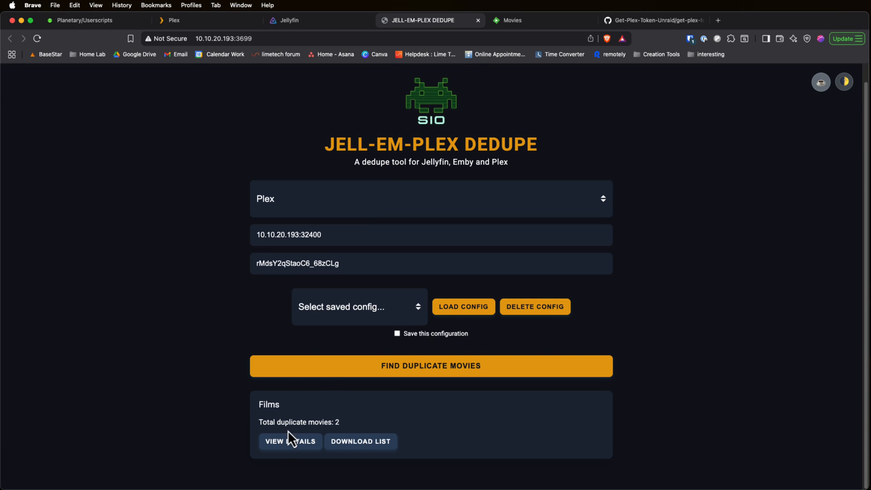
left_click(287, 442)
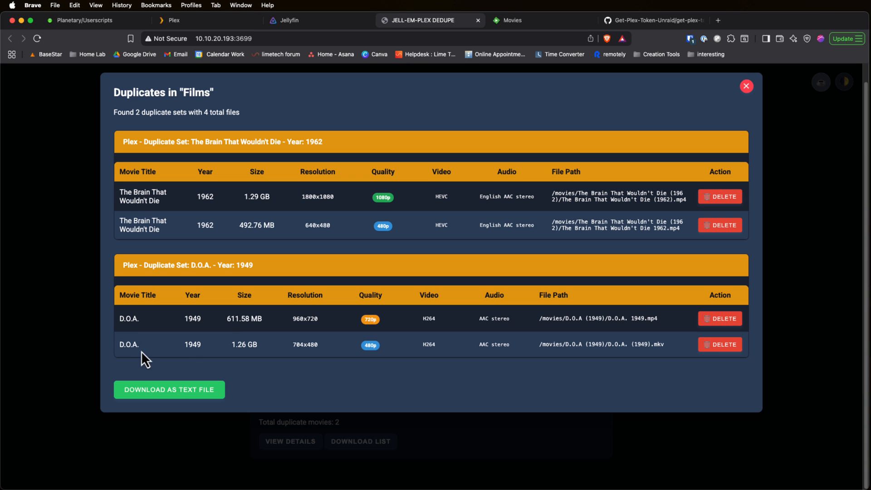
Step: Delete the duplicate files "D.O.A. (1949).mkv" and "The Brain That Wouldn't Die 1962.mp4", then close the duplicates list
left_click(736, 345)
left_click(503, 171)
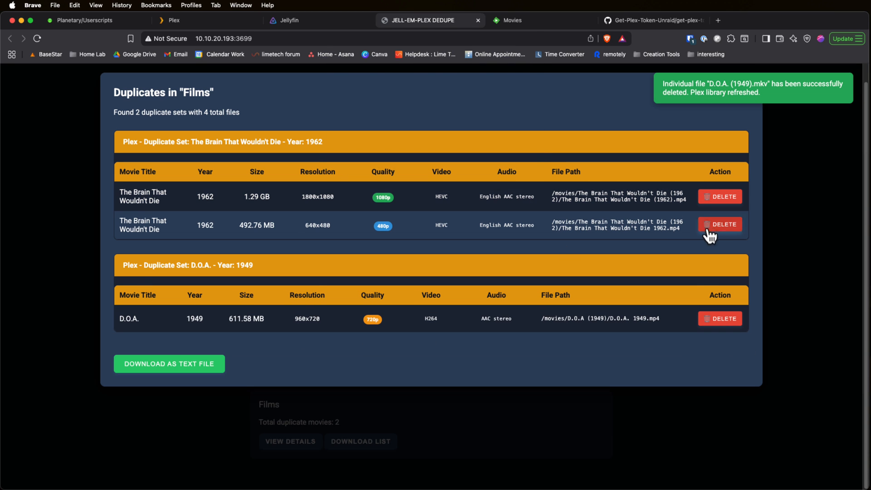
left_click(715, 226)
left_click(510, 171)
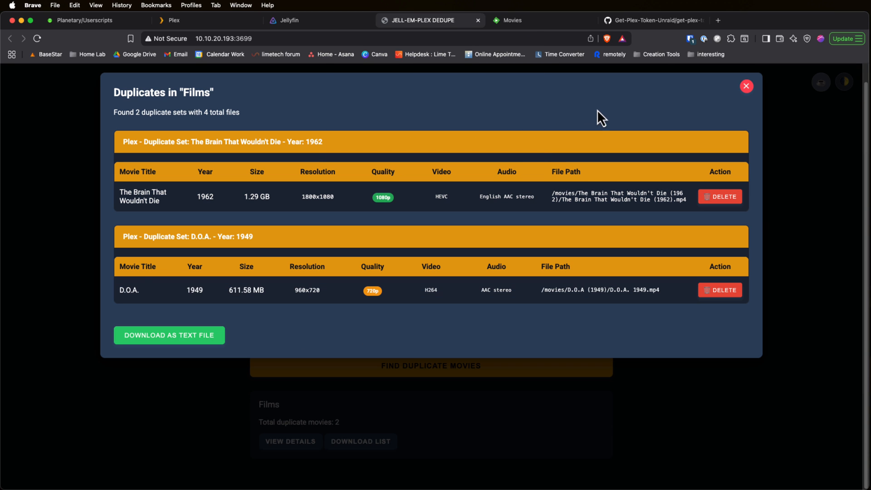
left_click(753, 86)
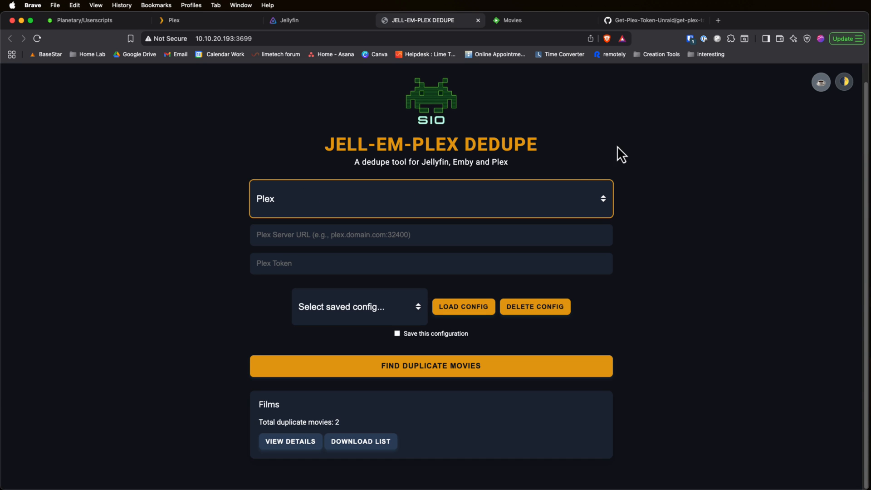
Step: Switch the server type to Emby, load the saved 10.10.20.193:8099 configuration and search for duplicate movies
left_click(290, 206)
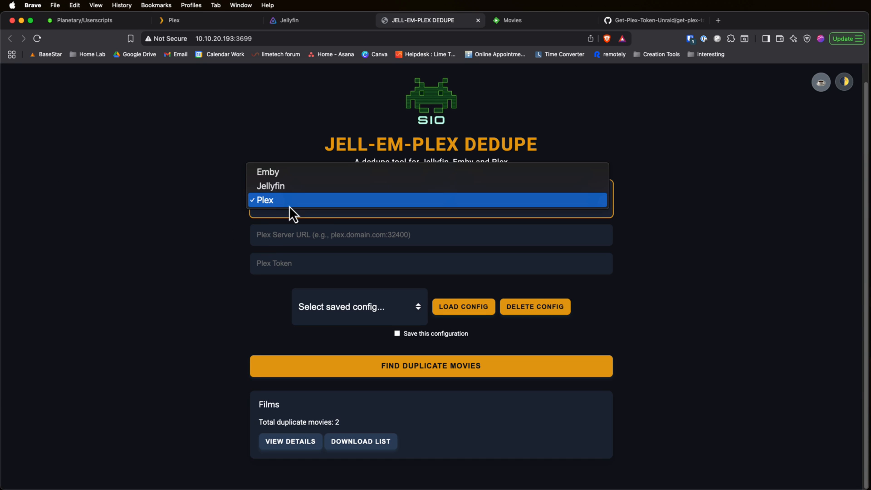
left_click(287, 172)
left_click(363, 313)
left_click(365, 323)
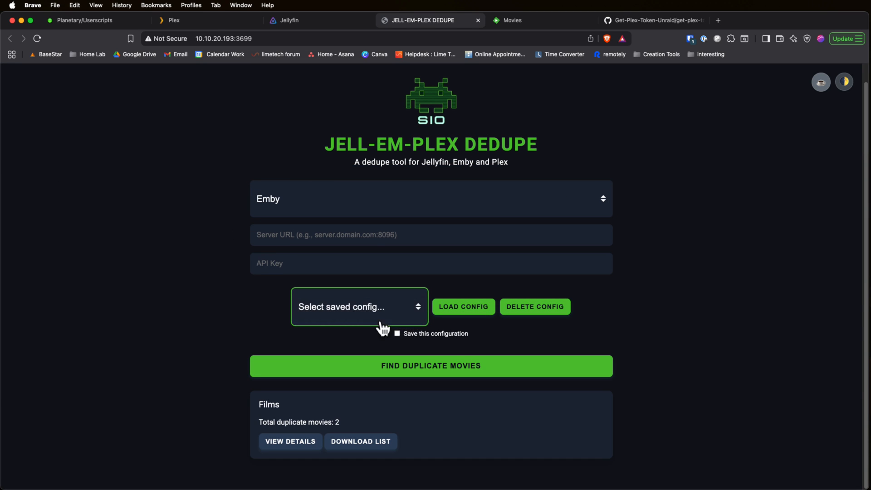
left_click(456, 308)
left_click(347, 368)
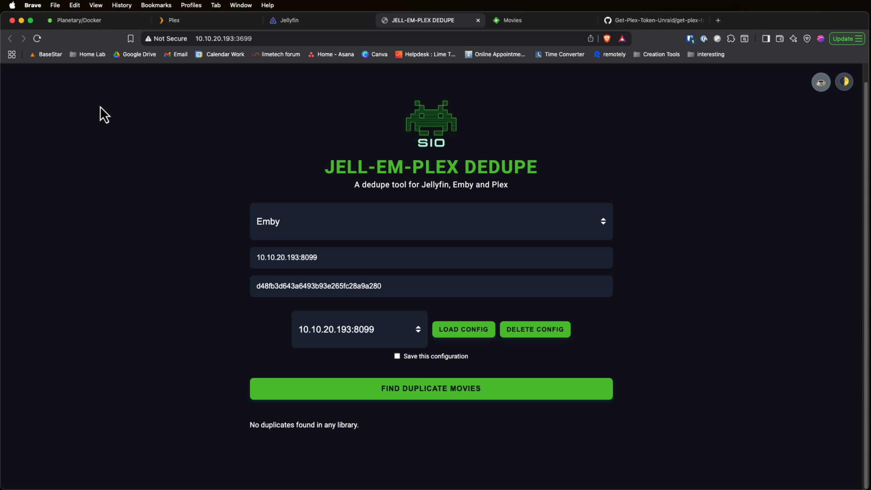
Step: Return to Unraid's Docker containers page
left_click(96, 20)
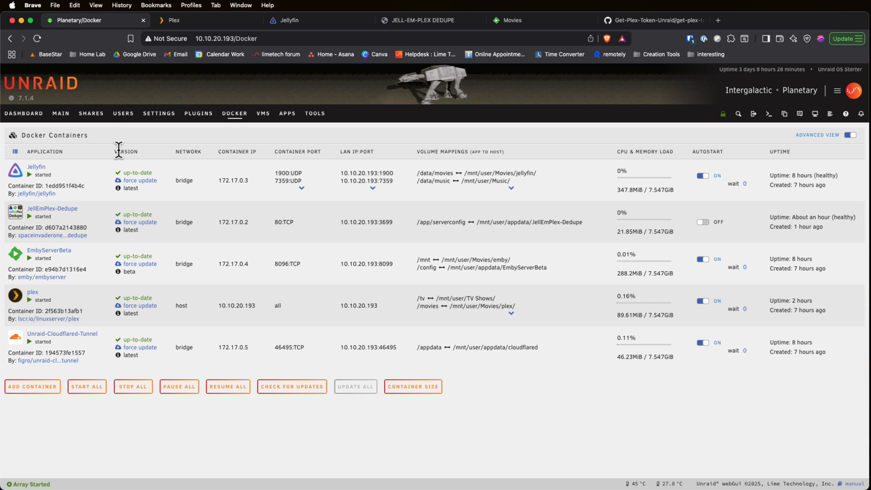